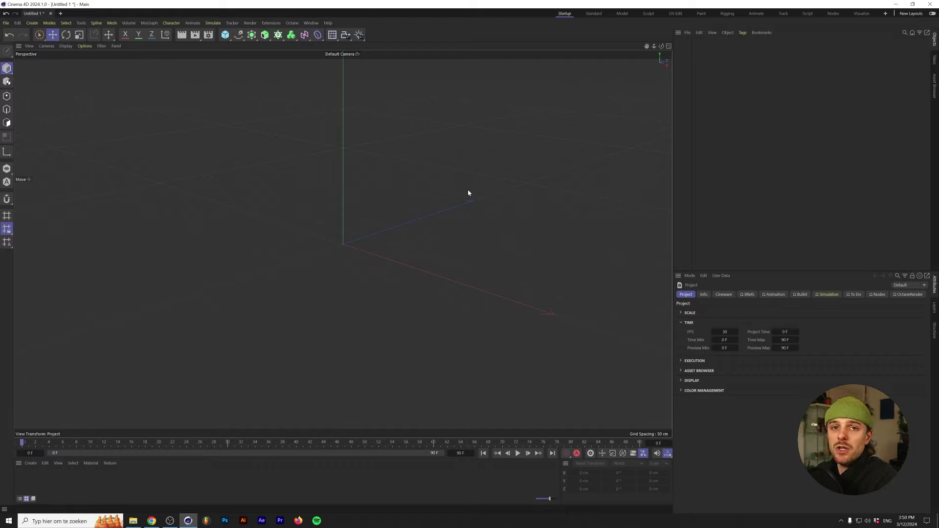
- Add a Sphere primitive and show the viewport objects with Gouraud Shading (Lines)
{"action": "left_click", "coordinate": [225, 34]}
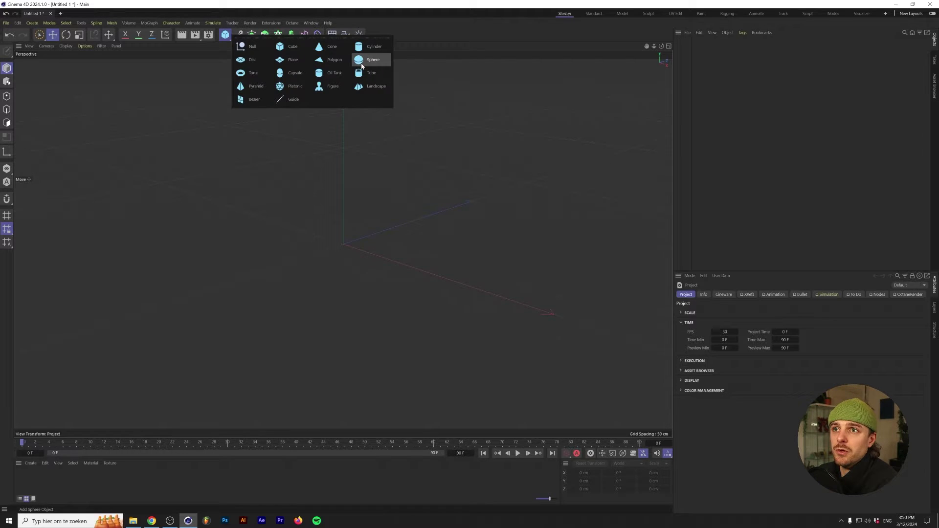
{"action": "left_click", "coordinate": [361, 60]}
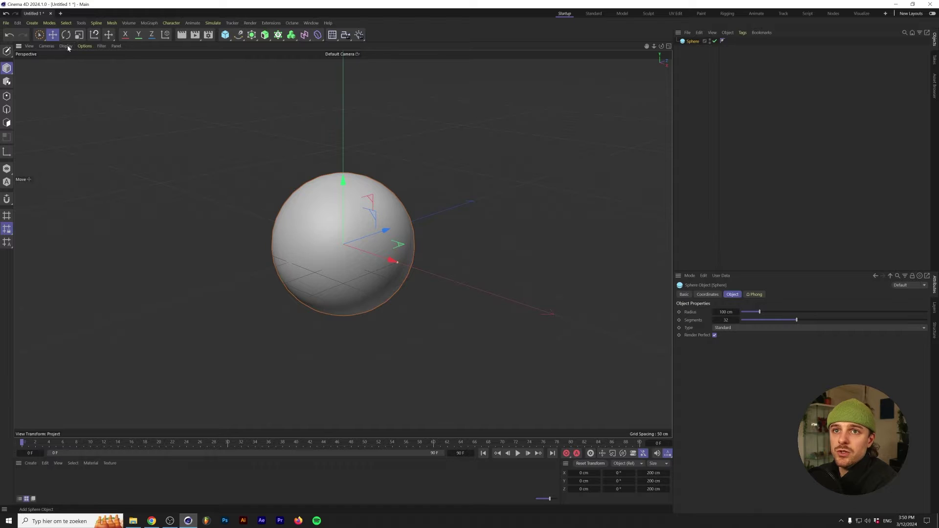
{"action": "left_click", "coordinate": [65, 45]}
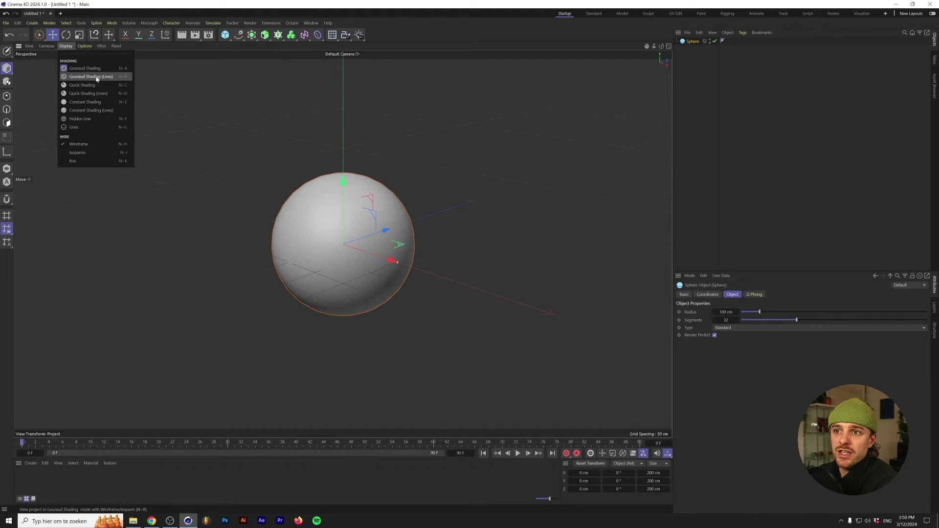
{"action": "left_click", "coordinate": [96, 76]}
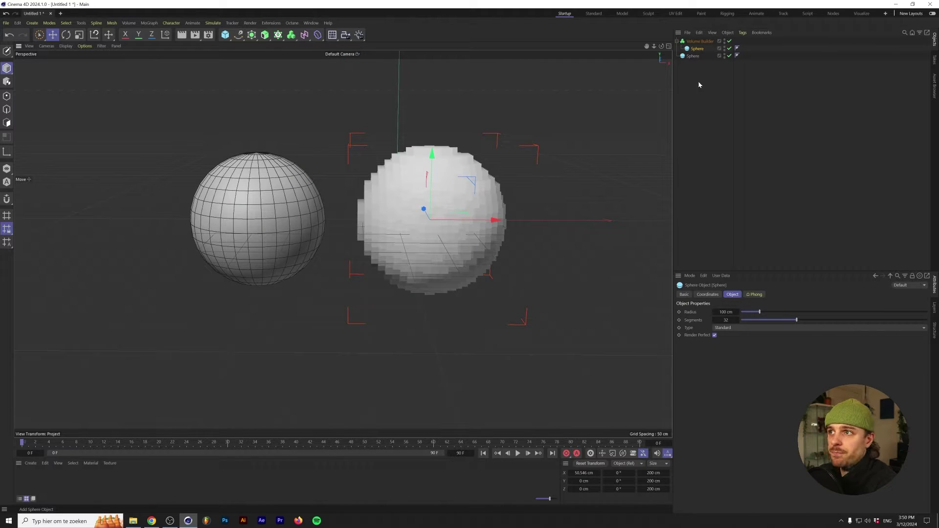
- Make the standalone wireframe sphere outside the Volume Builder an editable polygon object
{"action": "left_click_drag", "start_coordinate": [520, 182], "coordinate": [231, 165], "text": "alt"}
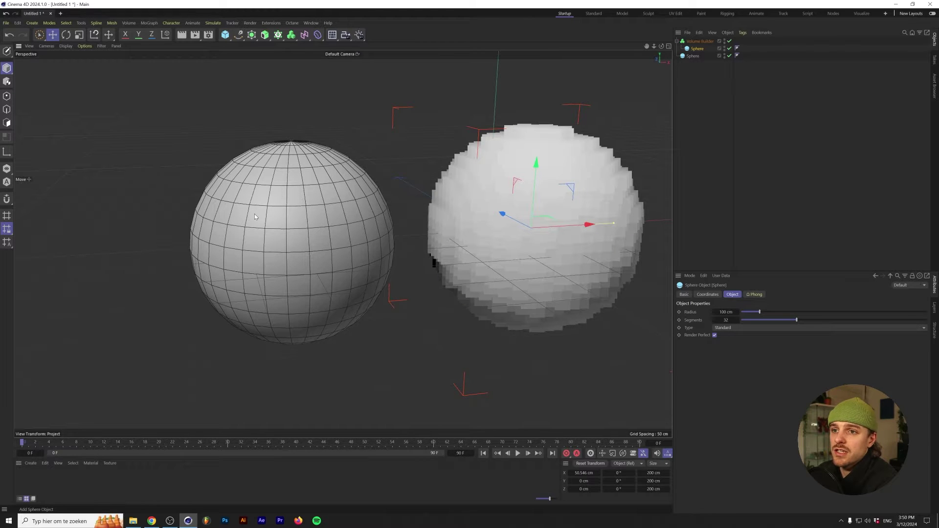
{"action": "left_click", "coordinate": [287, 163]}
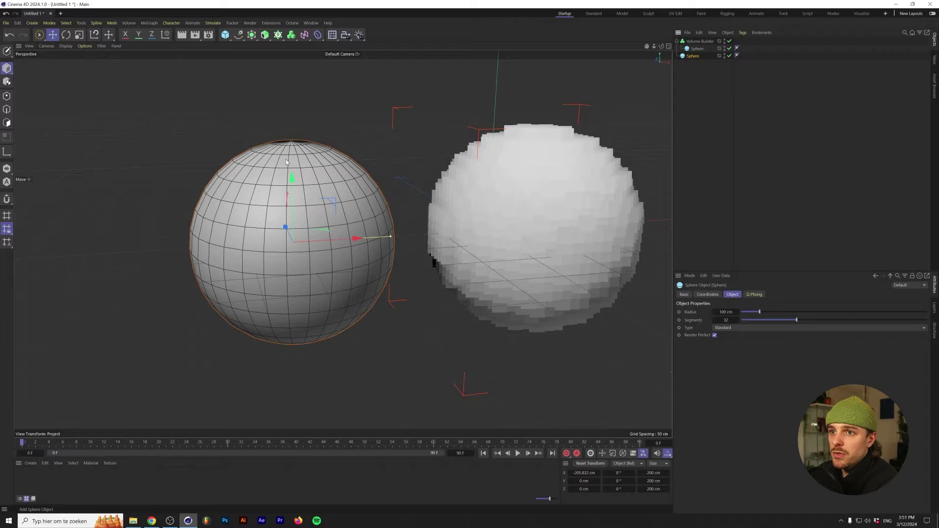
{"action": "scroll", "coordinate": [254, 234], "scroll_direction": "up", "scroll_amount": 2}
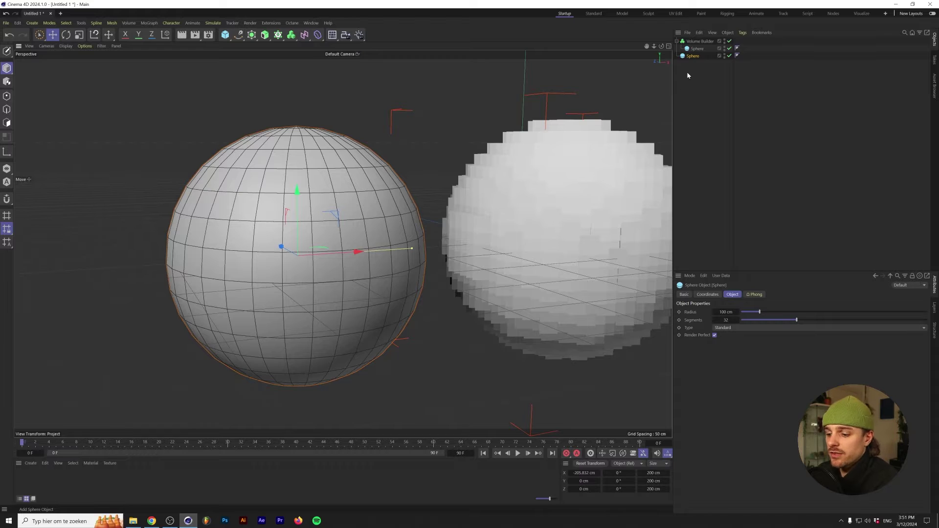
{"action": "key", "text": "c"}
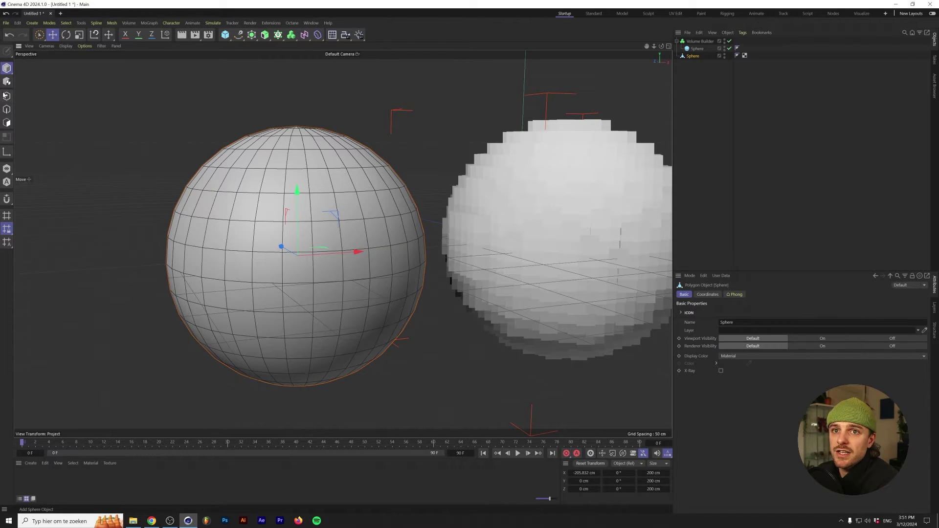
- Pull a single point of the editable sphere outward to about X -132 cm and slightly upward, forming a spike
{"action": "left_click", "coordinate": [7, 95]}
{"action": "left_click", "coordinate": [191, 219]}
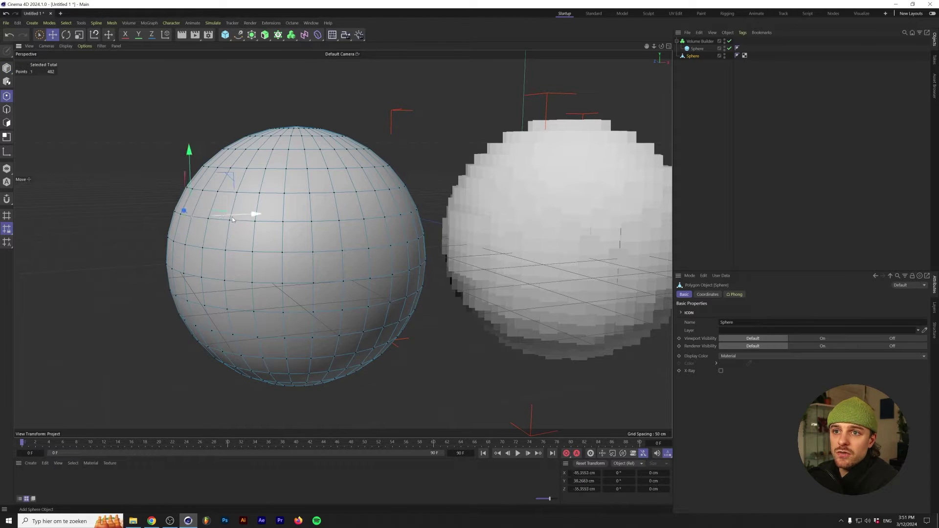
{"action": "left_click_drag", "start_coordinate": [232, 216], "coordinate": [166, 210]}
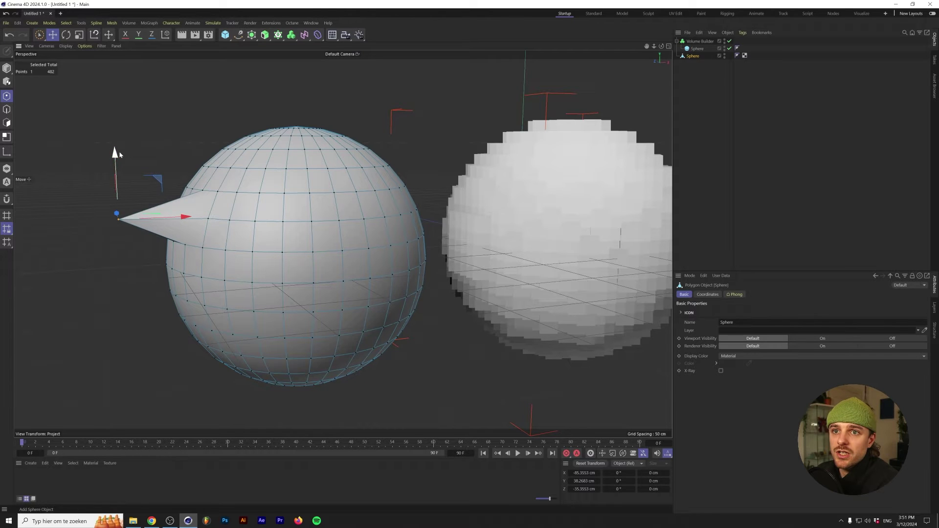
{"action": "left_click_drag", "start_coordinate": [119, 154], "coordinate": [120, 142]}
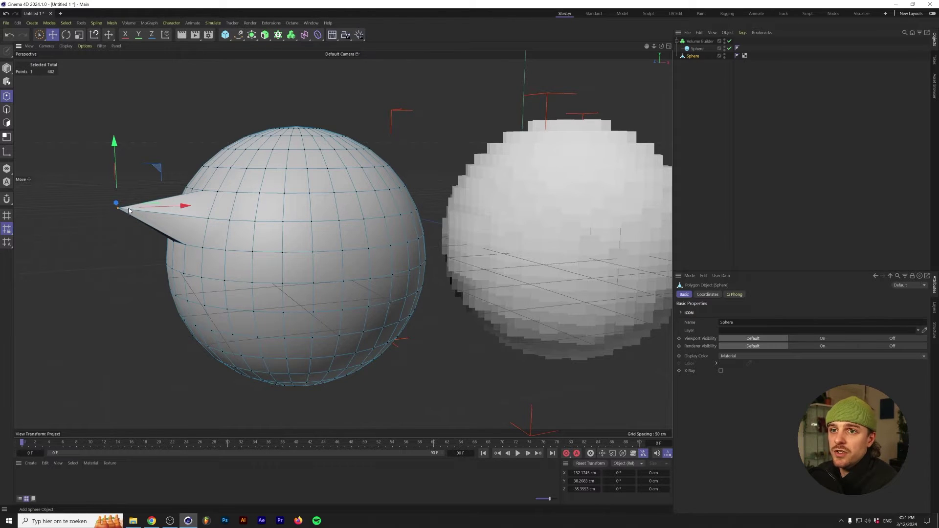
- Examine the voxelized sphere and the object properties of its Volume Builder
{"action": "left_click_drag", "start_coordinate": [147, 203], "coordinate": [362, 211], "text": "alt"}
{"action": "left_click", "coordinate": [361, 211]}
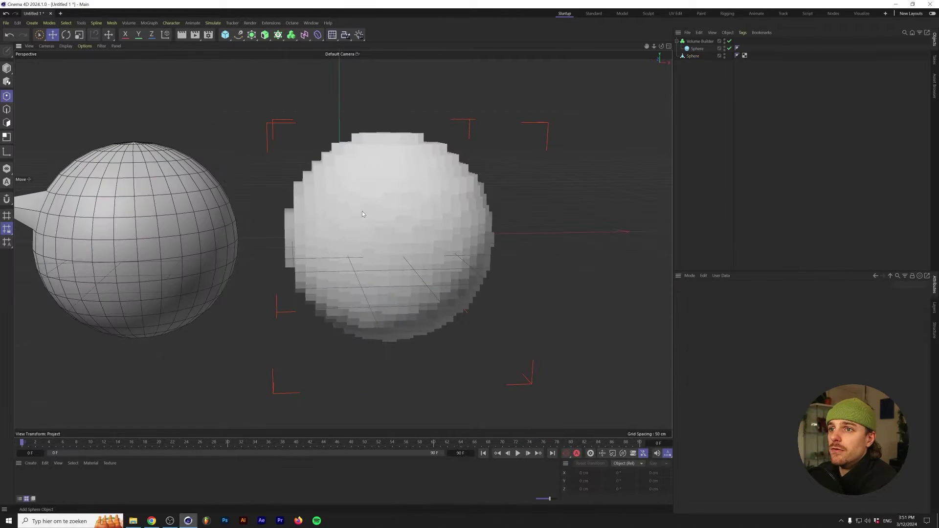
{"action": "left_click", "coordinate": [700, 42]}
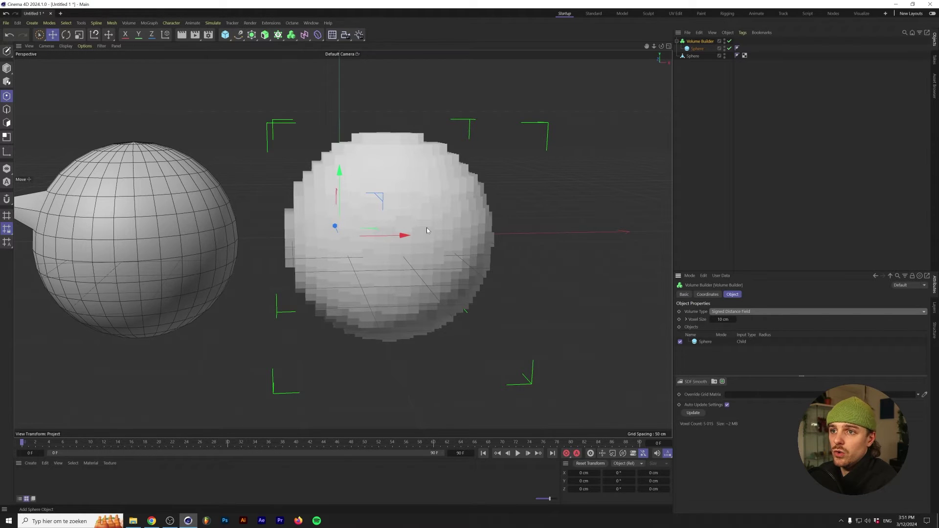
{"action": "mouse_move", "coordinate": [427, 228]}
{"action": "left_mouse_down", "text": "alt"}
{"action": "mouse_move", "coordinate": [504, 234]}
{"action": "mouse_move", "coordinate": [407, 227]}
{"action": "mouse_move", "coordinate": [429, 236]}
{"action": "left_mouse_up", "text": "alt"}
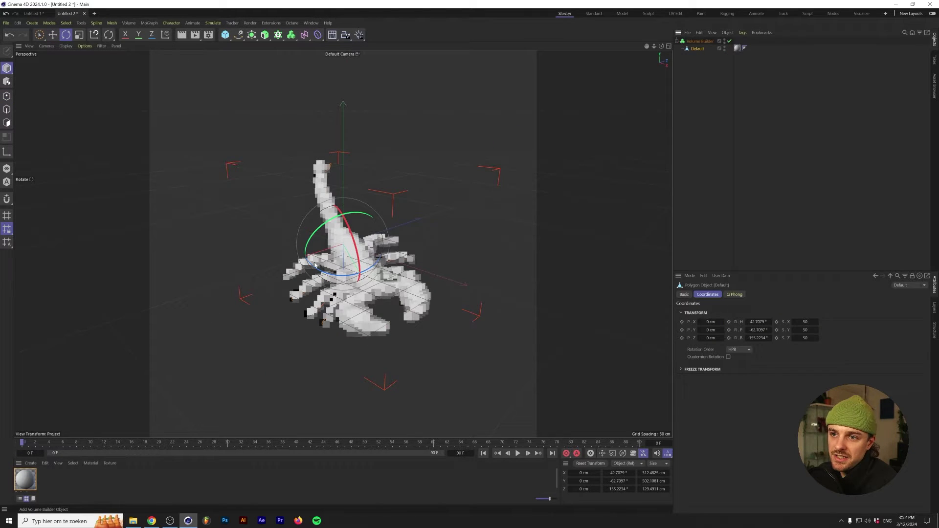
- Set the voxel size of the scorpion's Volume Builder to 5 cm
{"action": "scroll", "coordinate": [303, 267], "scroll_direction": "up", "scroll_amount": 2}
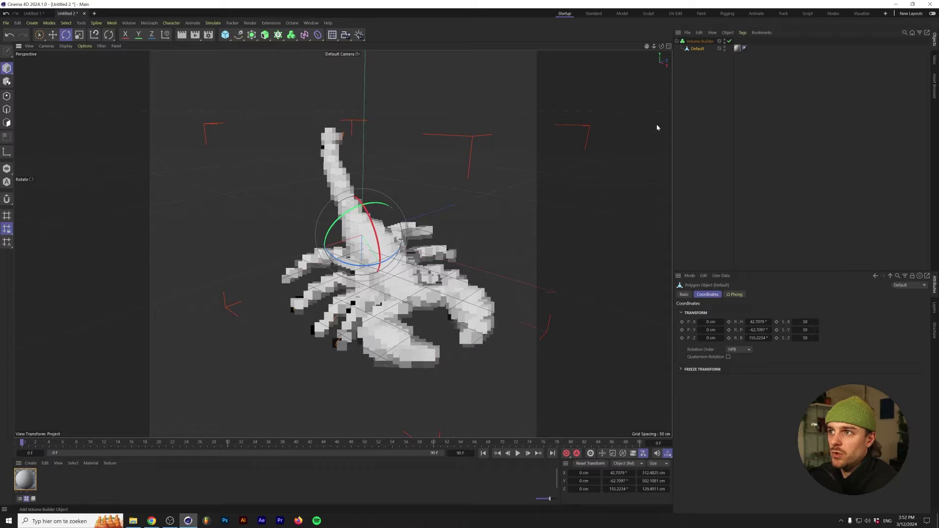
{"action": "left_click", "coordinate": [657, 127]}
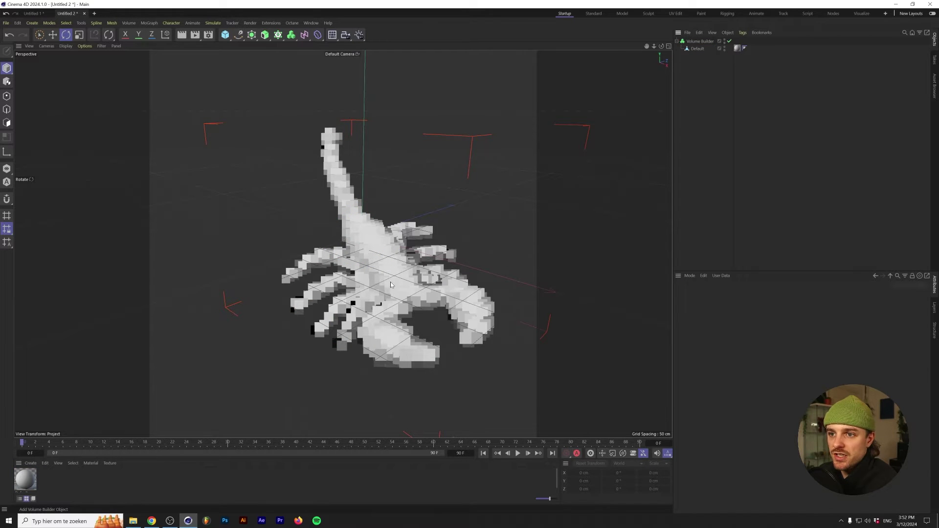
{"action": "left_click_drag", "start_coordinate": [391, 285], "coordinate": [303, 293], "text": "alt"}
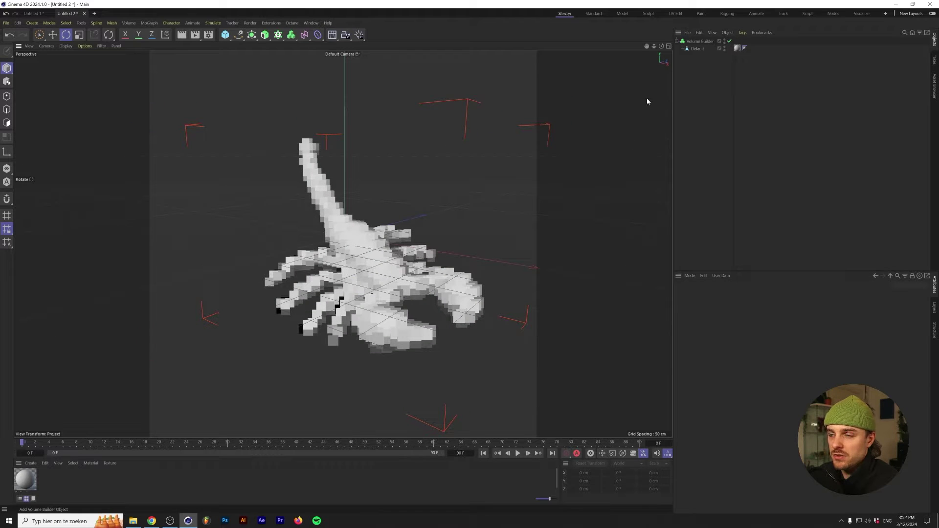
{"action": "left_click", "coordinate": [699, 43]}
{"action": "left_click", "coordinate": [731, 293]}
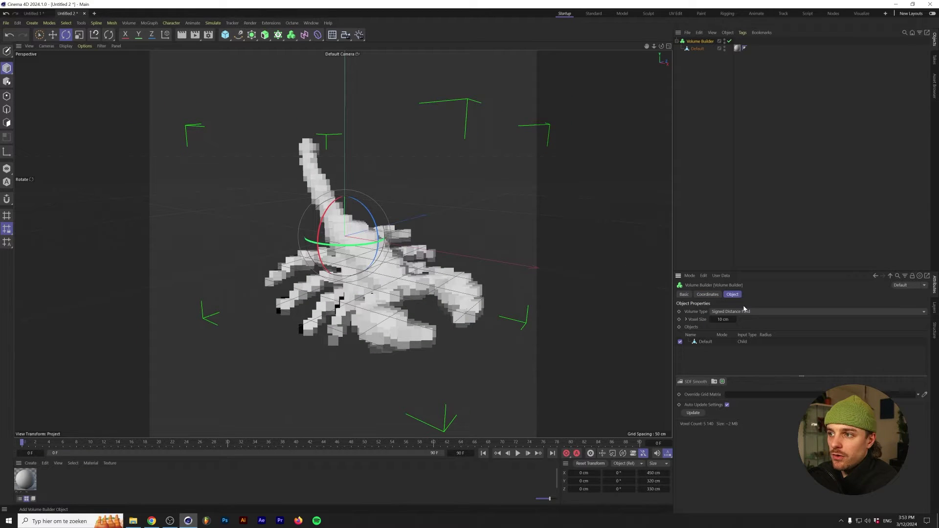
{"action": "double_click", "coordinate": [719, 319]}
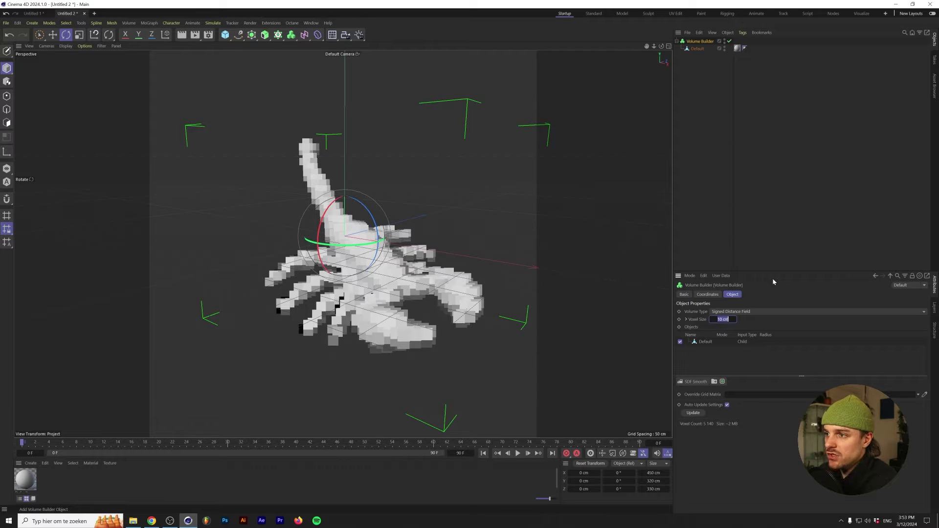
{"action": "type", "text": "5"}
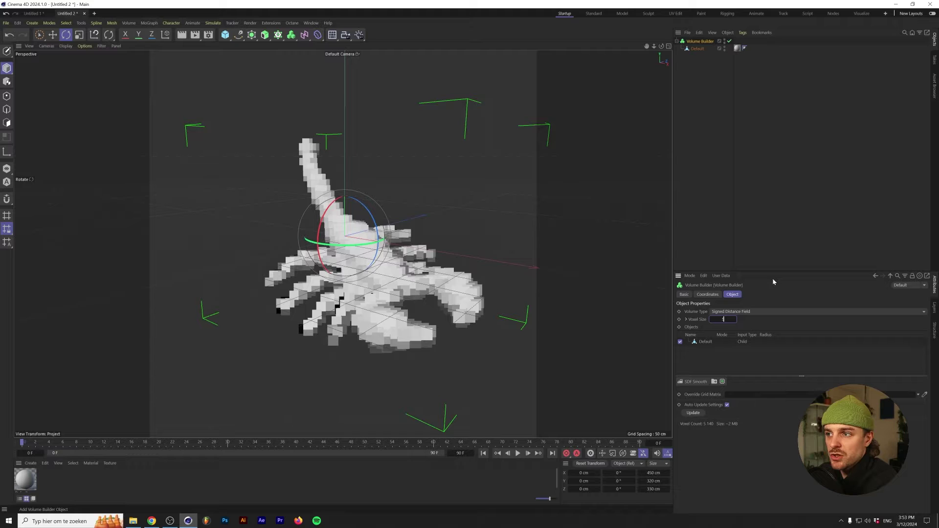
- Refine the scorpion volume by reducing its voxel size to 1 cm, and inspect the model
{"action": "left_click", "coordinate": [722, 318]}
{"action": "type", "text": "1"}
{"action": "key", "text": "Return"}
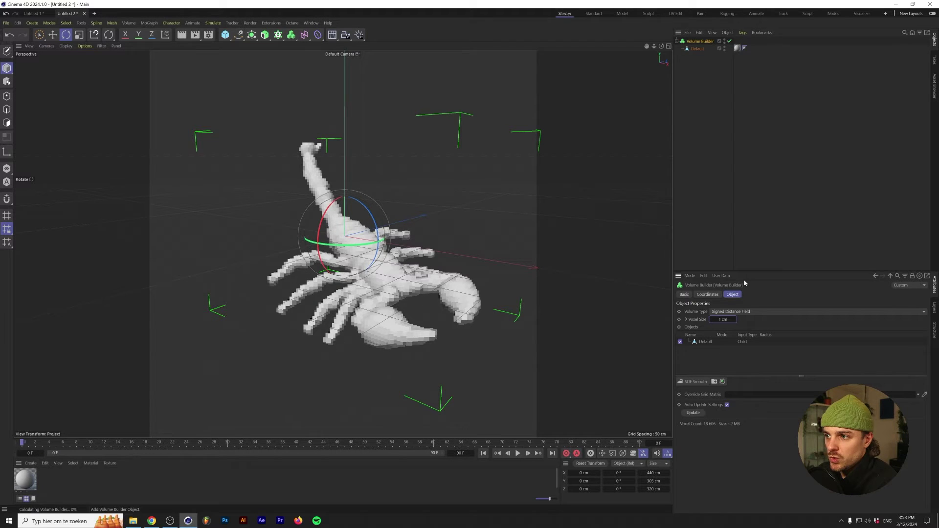
{"action": "left_click_drag", "start_coordinate": [351, 331], "coordinate": [373, 320], "text": "alt"}
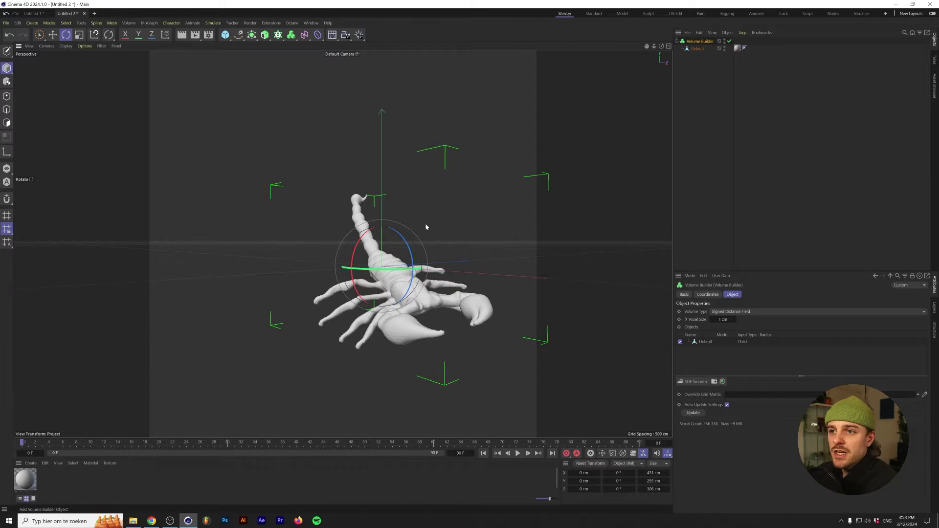
- In the Untitled 1 project, add a Volume Mesher as parent of the sphere's Volume Builder
{"action": "left_click", "coordinate": [31, 14]}
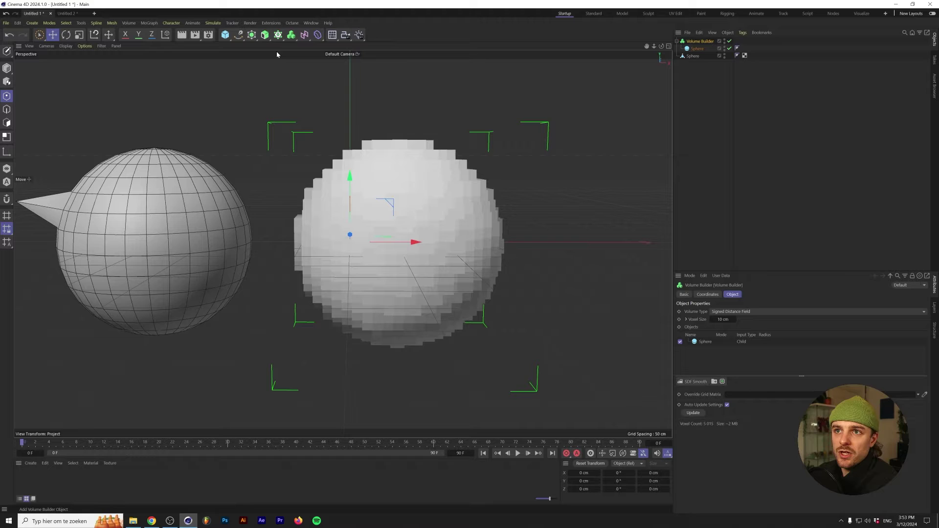
{"action": "left_click", "coordinate": [292, 36]}
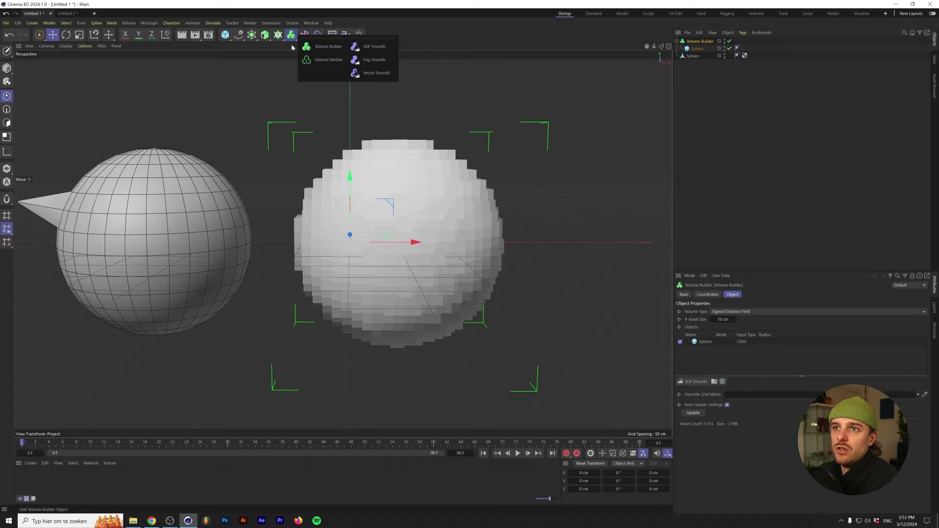
{"action": "left_click", "coordinate": [314, 60]}
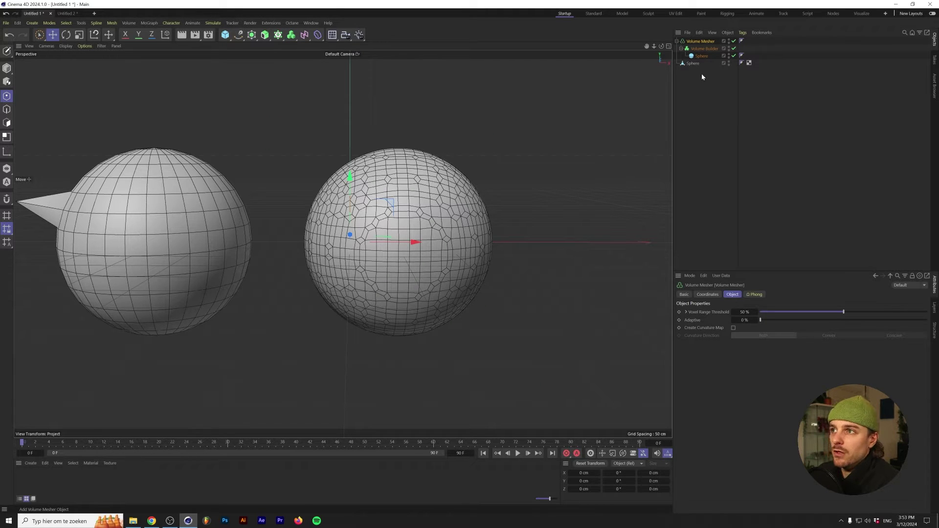
- Review the hierarchy level by level, from the nested Sphere through the Volume Builder to the Volume Mesher
{"action": "left_click", "coordinate": [703, 57]}
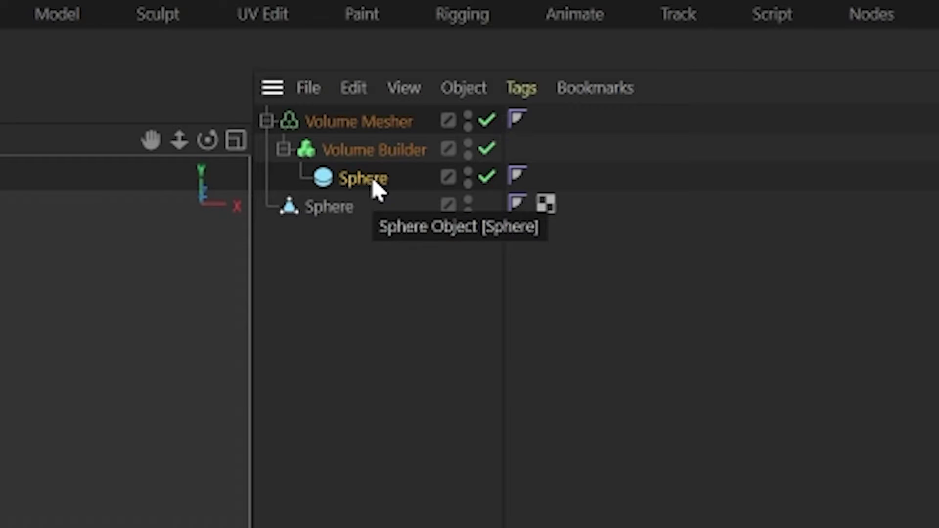
{"action": "left_click", "coordinate": [371, 149]}
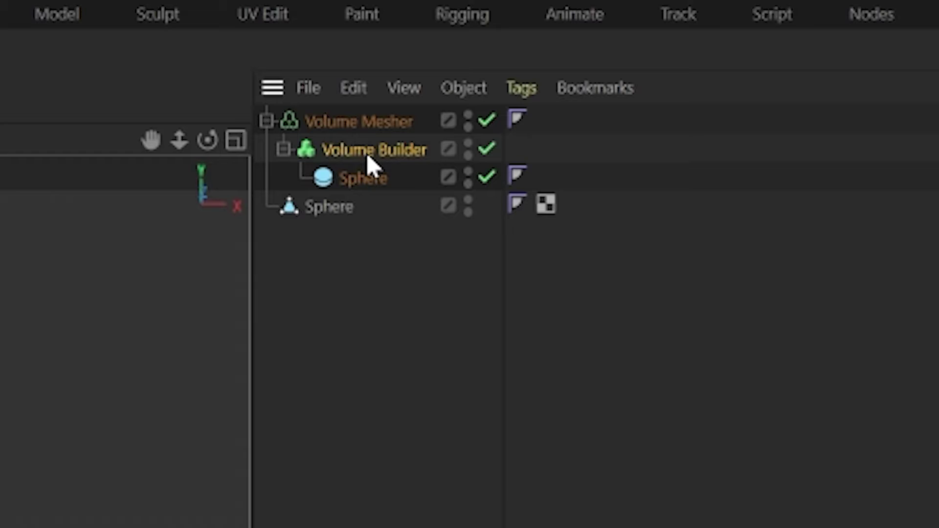
{"action": "left_click", "coordinate": [353, 123]}
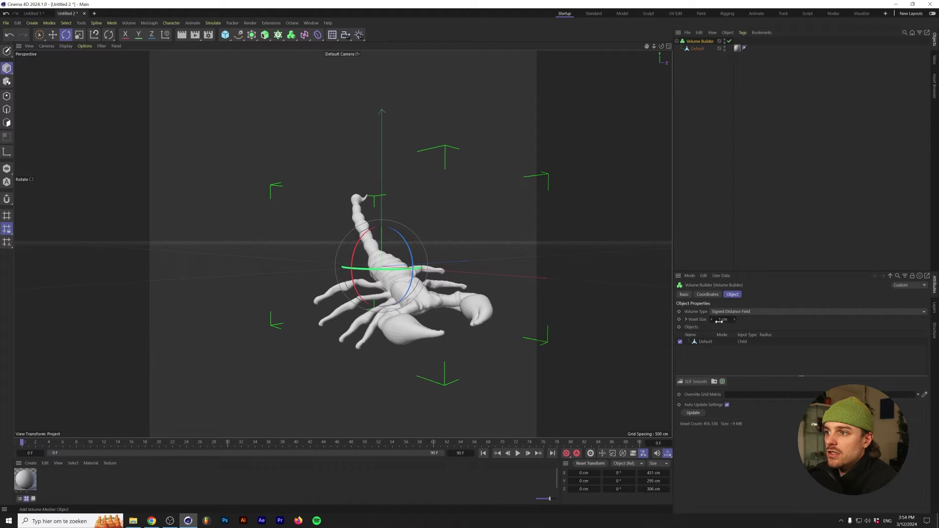
- In the Untitled 2 project, set the scorpion Volume Builder's voxel size to 5 cm
{"action": "left_click", "coordinate": [696, 46]}
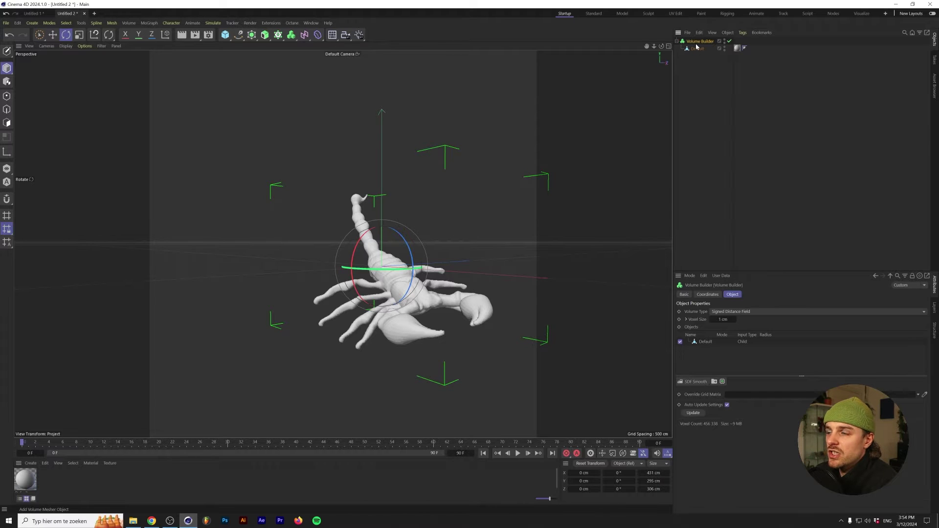
{"action": "left_click", "coordinate": [727, 320]}
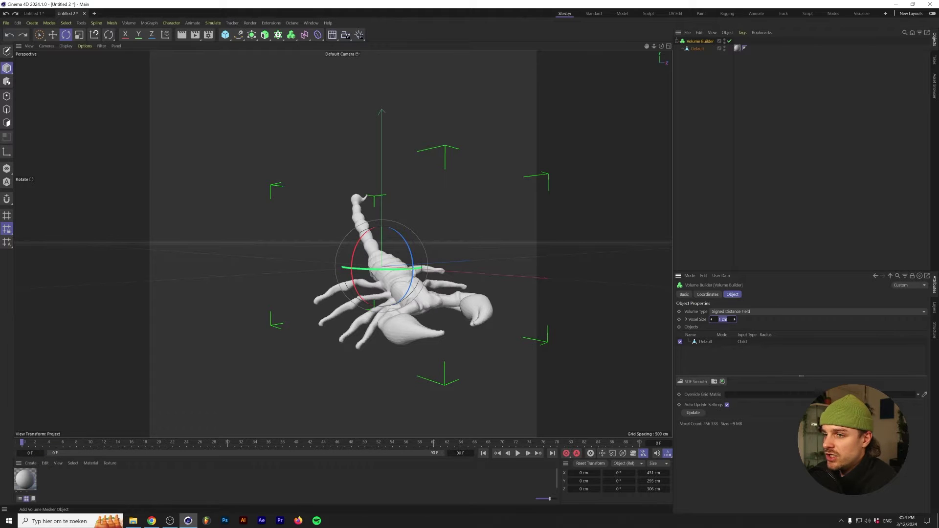
{"action": "type", "text": "5"}
{"action": "key", "text": "Return"}
{"action": "left_click_drag", "start_coordinate": [470, 352], "coordinate": [467, 304], "text": "alt"}
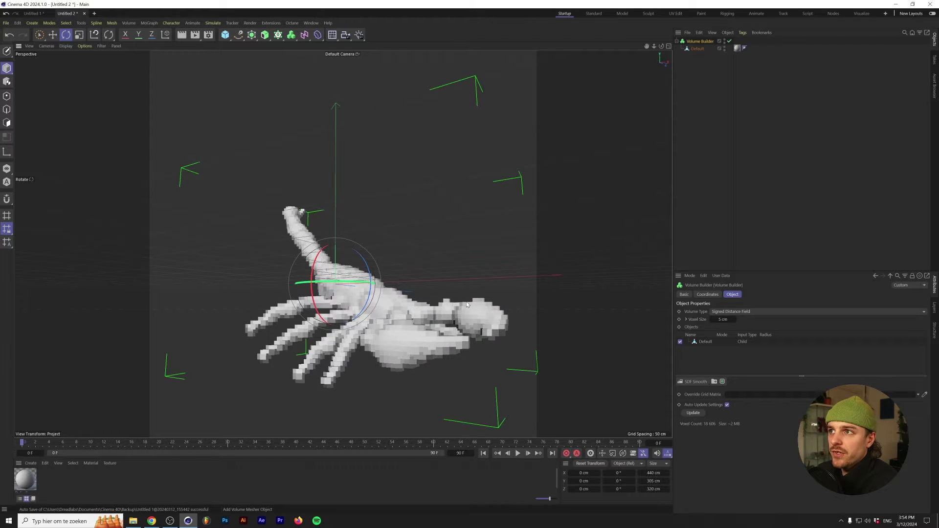
- Add a Volume Mesher as parent of the scorpion's Volume Builder and display its mesh with Gouraud Shading (Lines)
{"action": "left_click", "coordinate": [291, 35]}
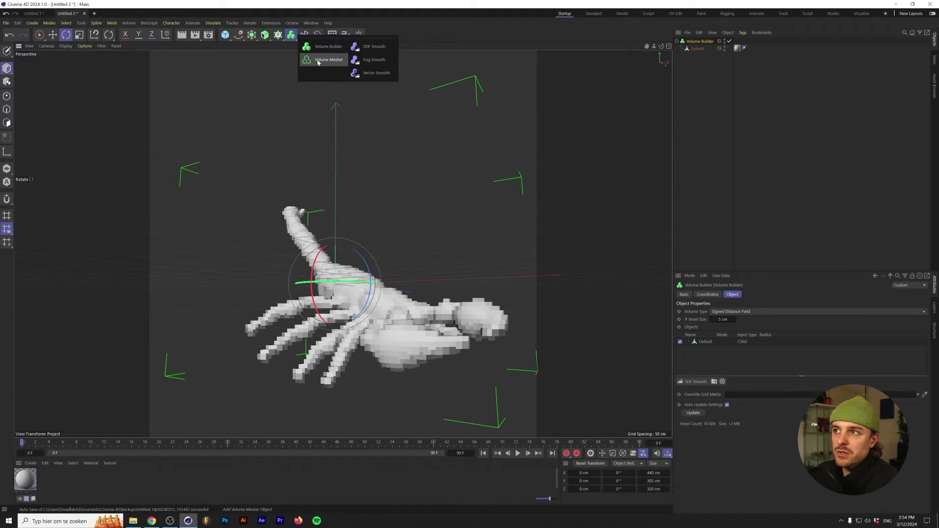
{"action": "left_click", "coordinate": [318, 60]}
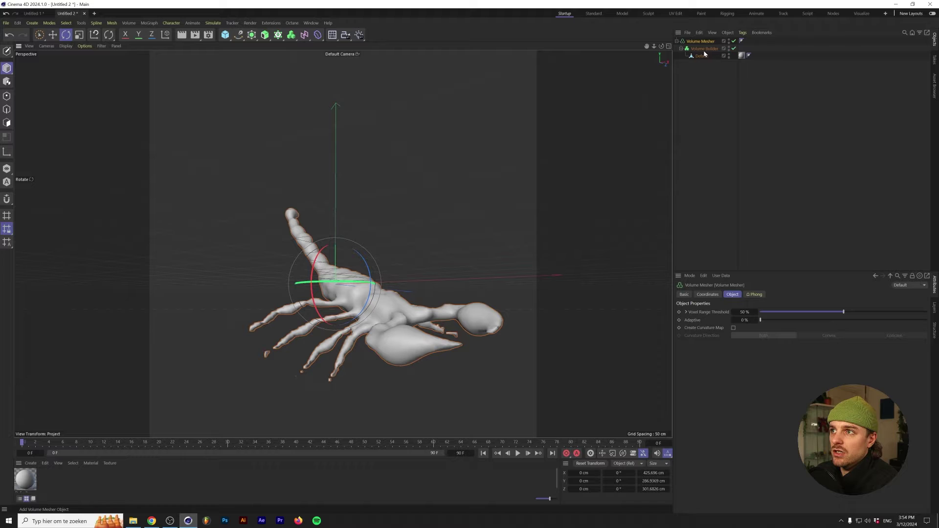
{"action": "left_click", "coordinate": [66, 46]}
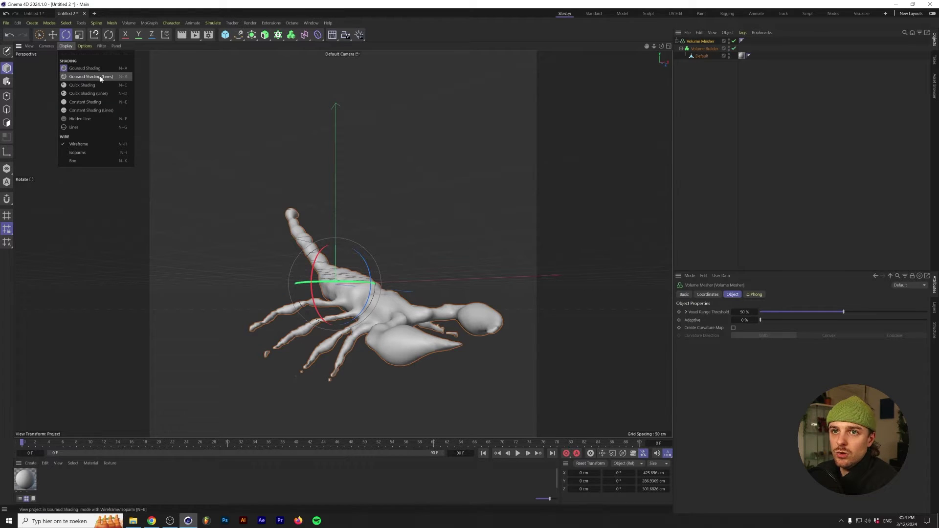
{"action": "left_click", "coordinate": [101, 77]}
{"action": "mouse_move", "coordinate": [352, 323]}
{"action": "left_mouse_down", "text": "alt"}
{"action": "mouse_move", "coordinate": [390, 331]}
{"action": "mouse_move", "coordinate": [432, 312]}
{"action": "left_mouse_up", "text": "alt"}
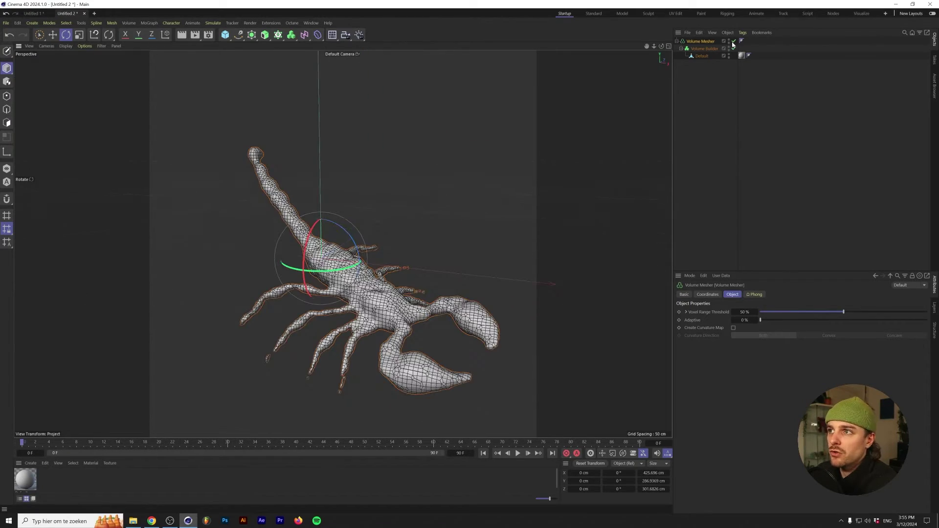
- Turn the scorpion's Volume Mesher off and back on to compare the voxels with the resulting mesh
{"action": "left_click", "coordinate": [733, 41]}
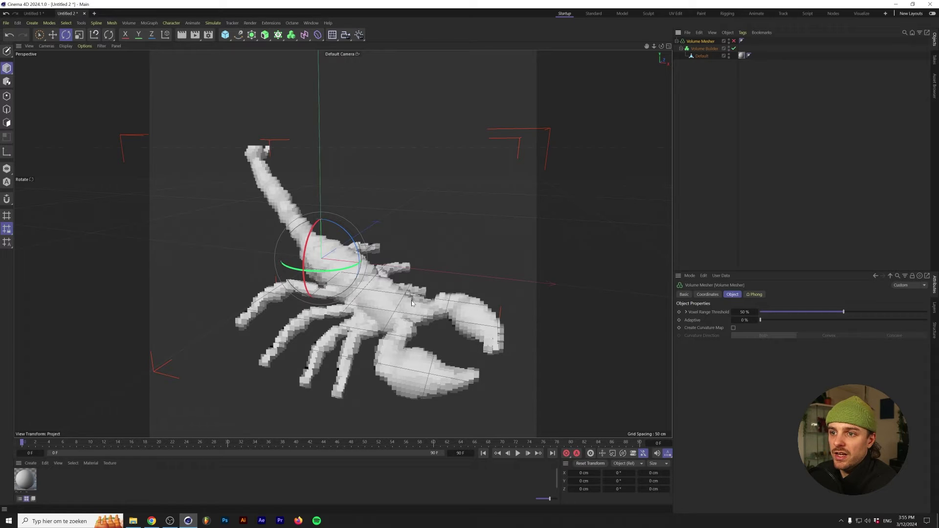
{"action": "left_click", "coordinate": [733, 42]}
{"action": "left_click_drag", "start_coordinate": [386, 274], "coordinate": [398, 272], "text": "alt"}
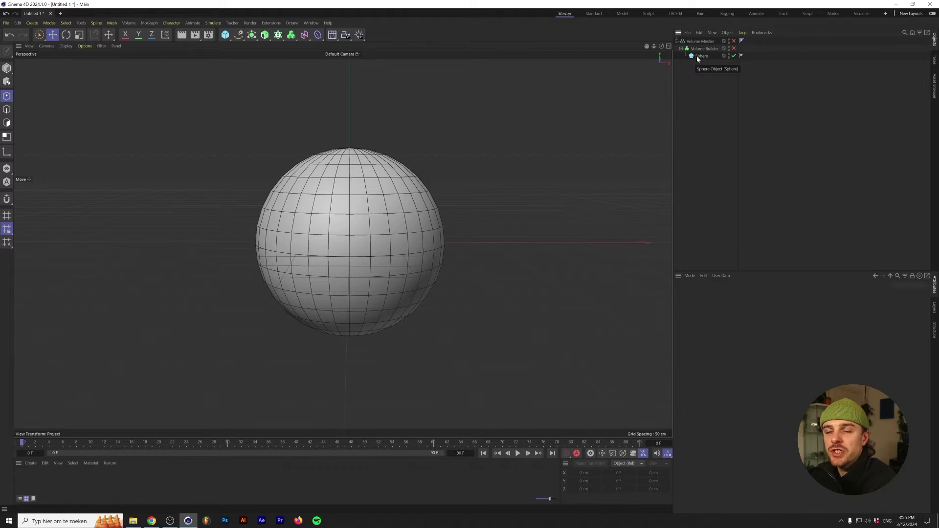
- In the Untitled 1 project, enable the sphere's Volume Builder, followed by its Volume Mesher, to compare both stages
{"action": "left_click", "coordinate": [734, 48]}
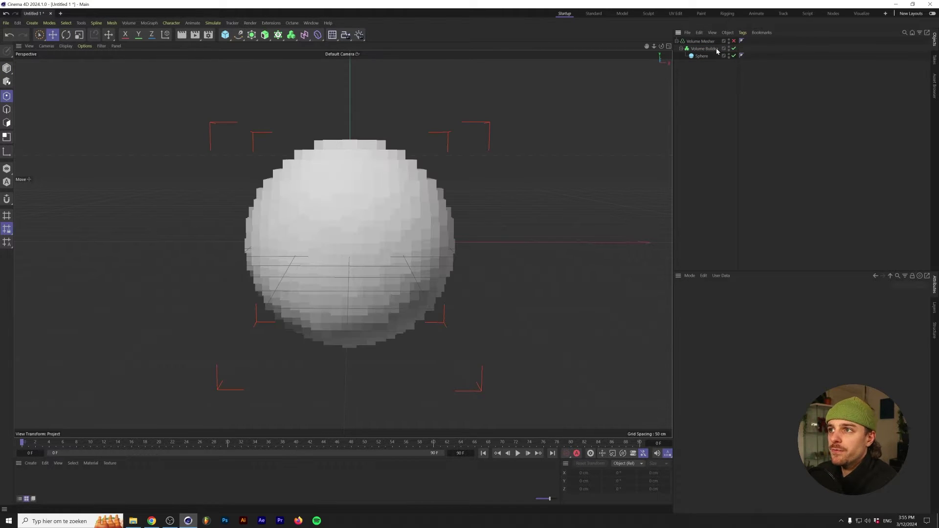
{"action": "left_click", "coordinate": [716, 48]}
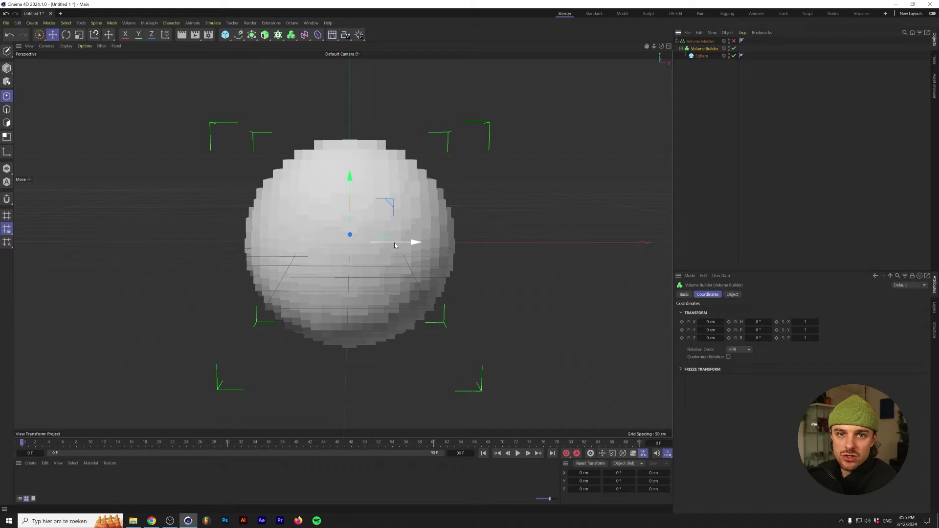
{"action": "left_click", "coordinate": [733, 41]}
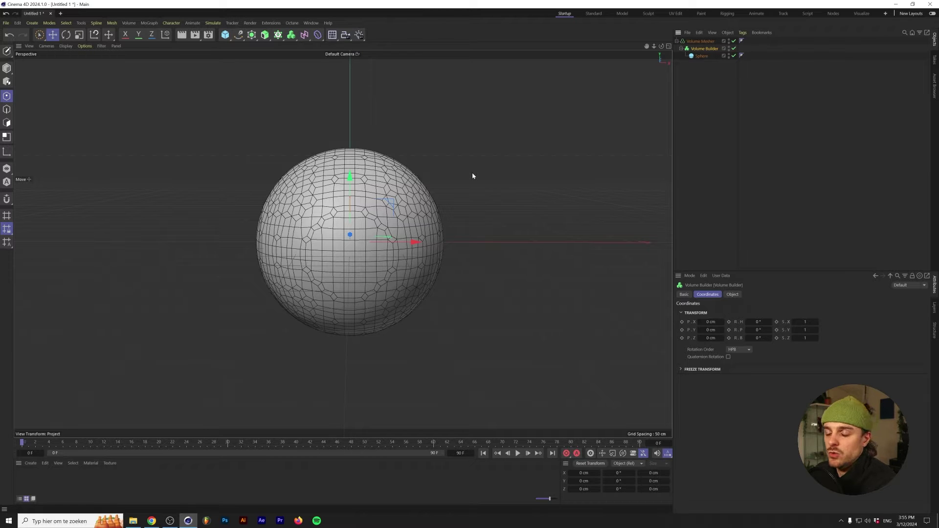
{"action": "left_click_drag", "start_coordinate": [456, 184], "coordinate": [359, 241], "text": "alt"}
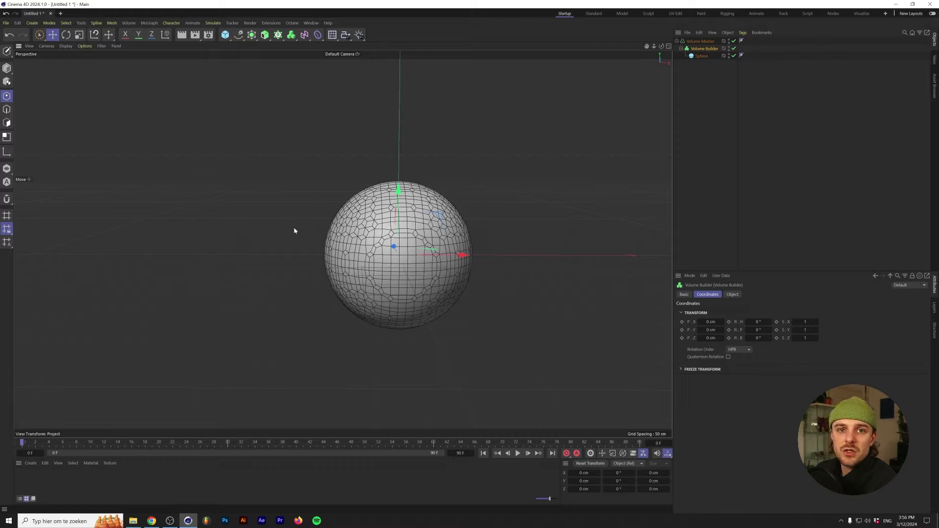
- Delete all objects from the Untitled 1 scene and add a new Sphere primitive
{"action": "key", "text": "ctrl+a"}
{"action": "key", "text": "Delete"}
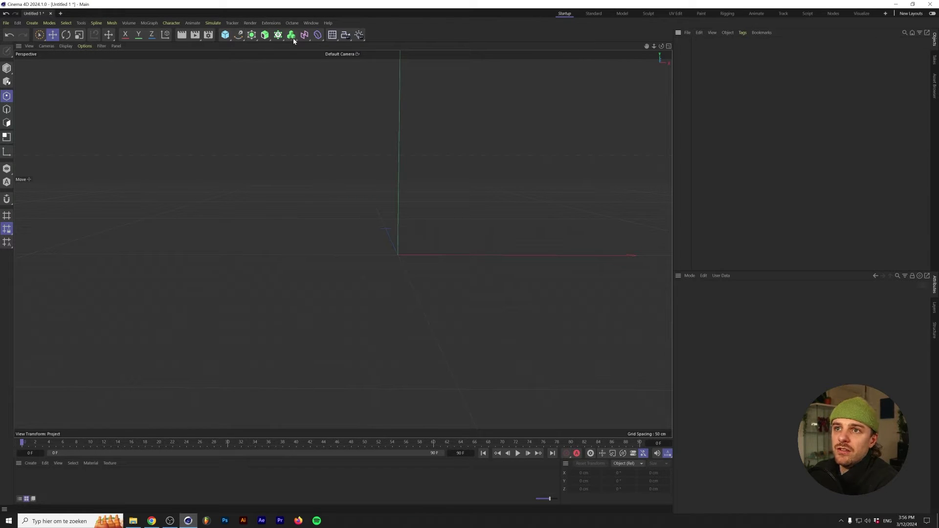
{"action": "left_click", "coordinate": [224, 35]}
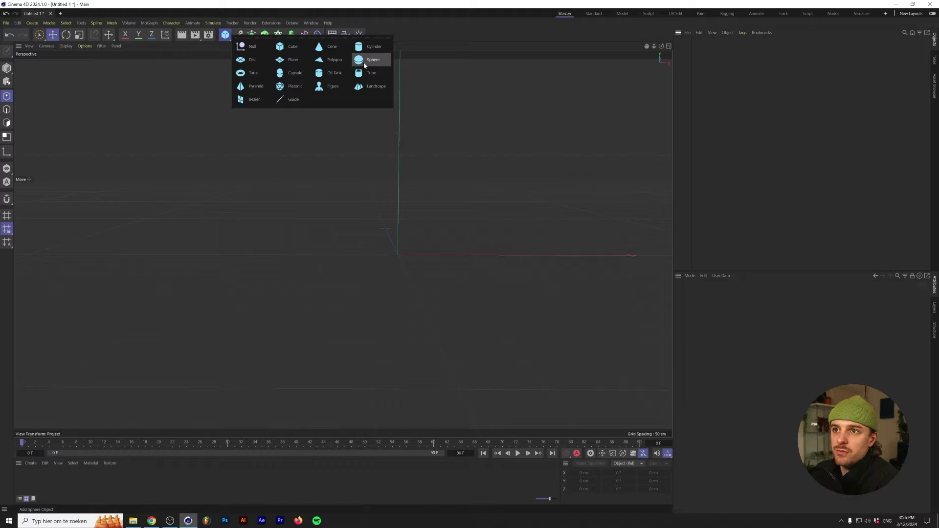
{"action": "left_click", "coordinate": [364, 65]}
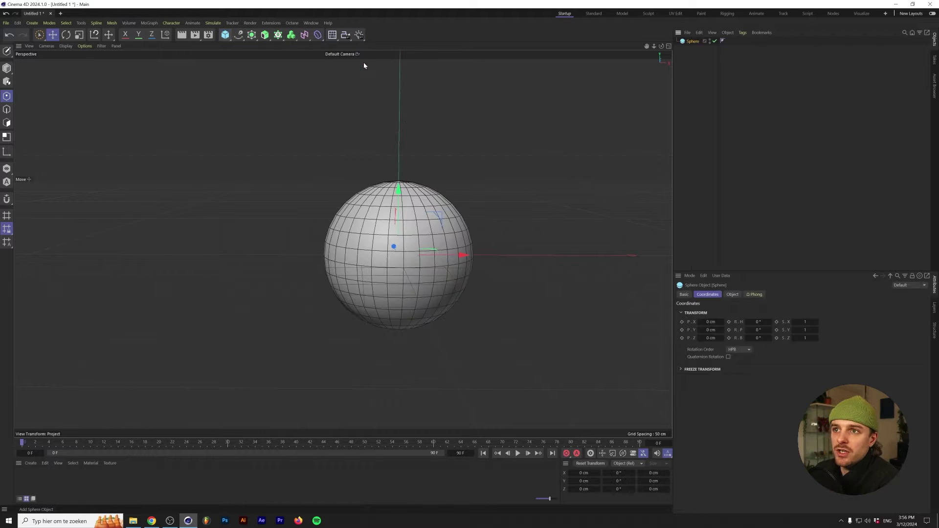
- Place the sphere in a Cloner and set the grid's Y count to 3 for a 3 × 3 × 3 arrangement
{"action": "left_click", "coordinate": [283, 36]}
{"action": "left_click", "coordinate": [313, 47]}
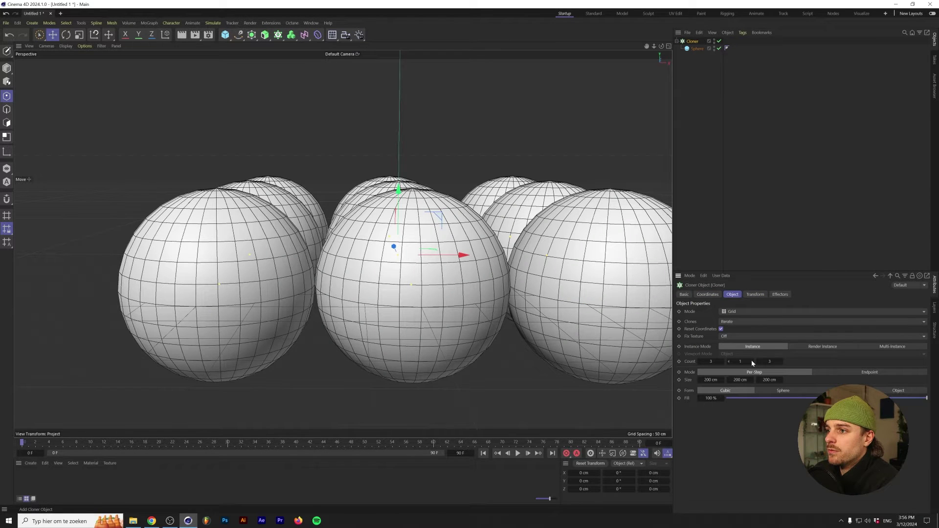
{"action": "left_click", "coordinate": [751, 360]}
{"action": "left_click", "coordinate": [751, 360]}
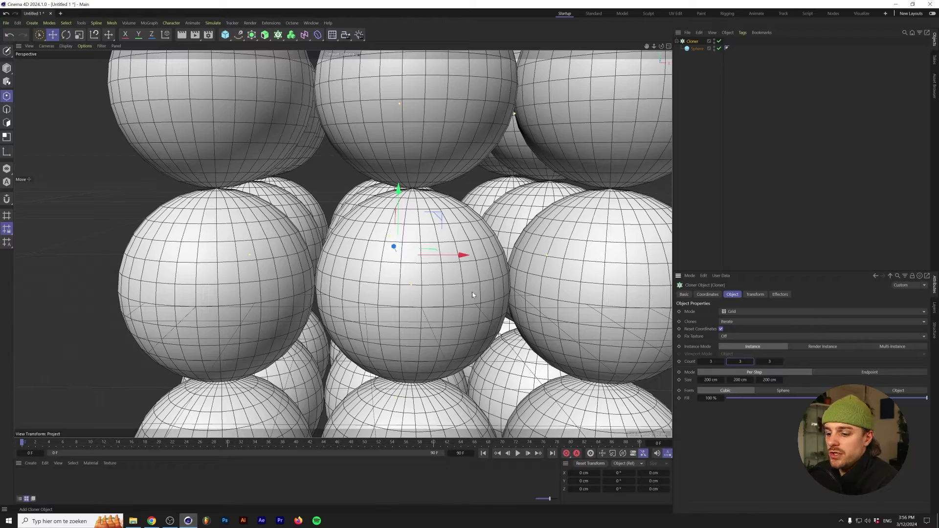
{"action": "scroll", "coordinate": [396, 230], "scroll_direction": "down", "scroll_amount": 10}
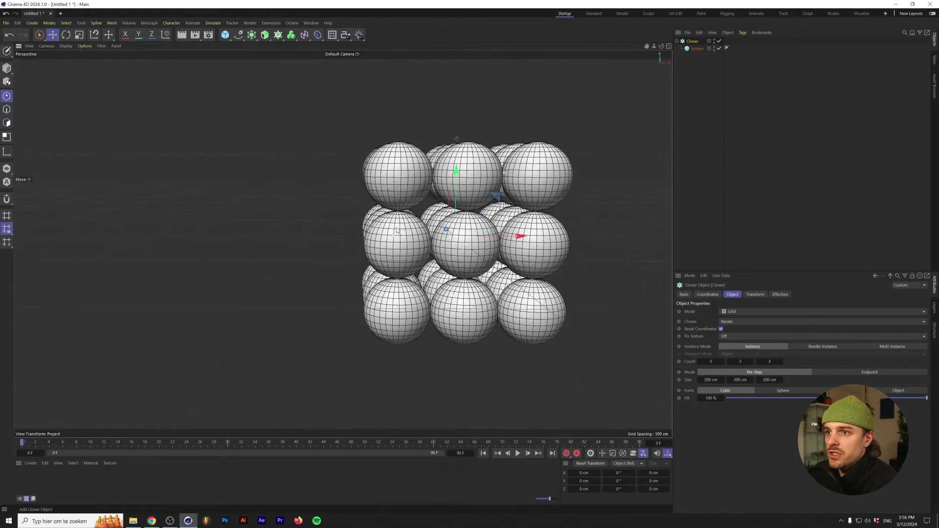
{"action": "left_click_drag", "start_coordinate": [397, 229], "coordinate": [454, 270], "text": "alt"}
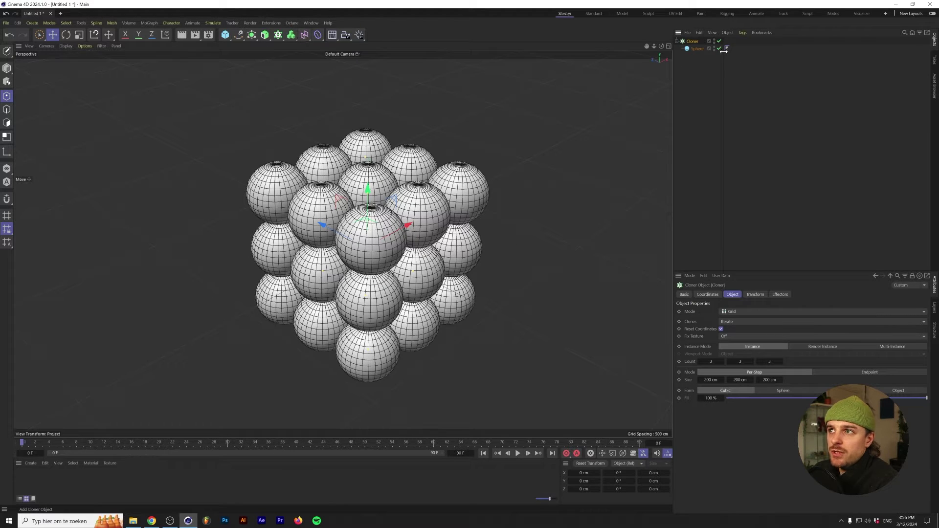
- Add a Random effector for the clones and set its X, Y and Z position to 100 cm each
{"action": "left_click", "coordinate": [278, 35]}
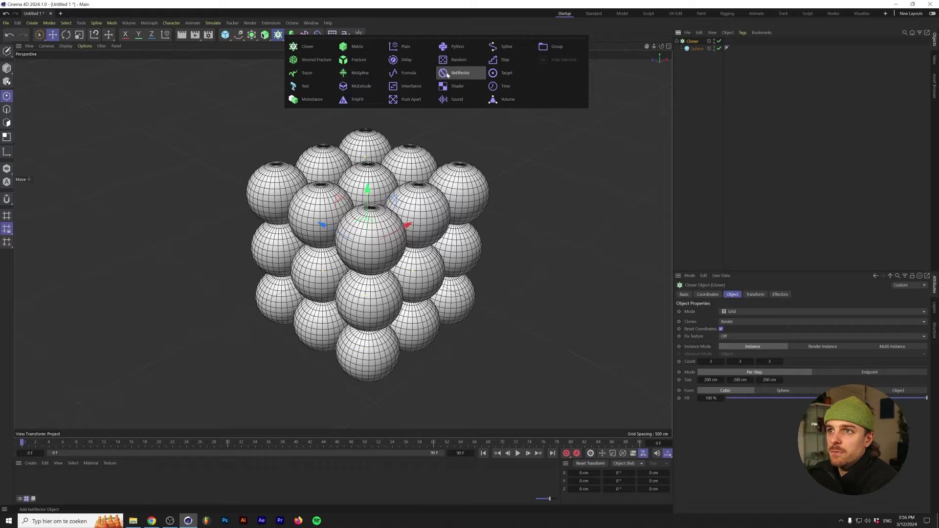
{"action": "left_click", "coordinate": [463, 62]}
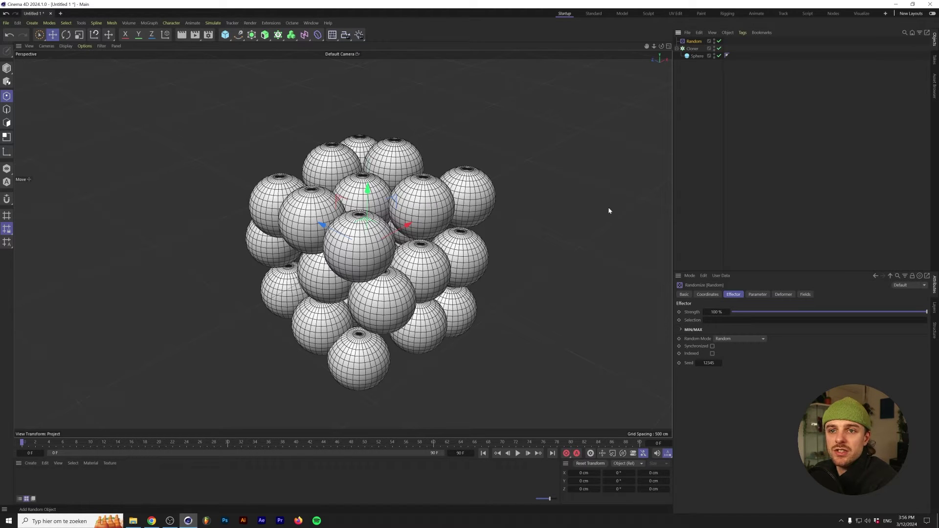
{"action": "left_click", "coordinate": [757, 295]}
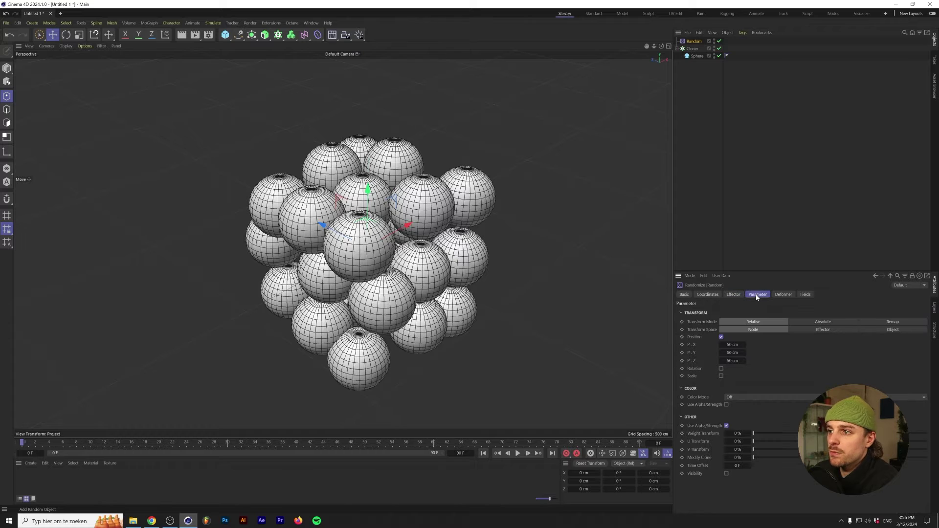
{"action": "double_click", "coordinate": [732, 345]}
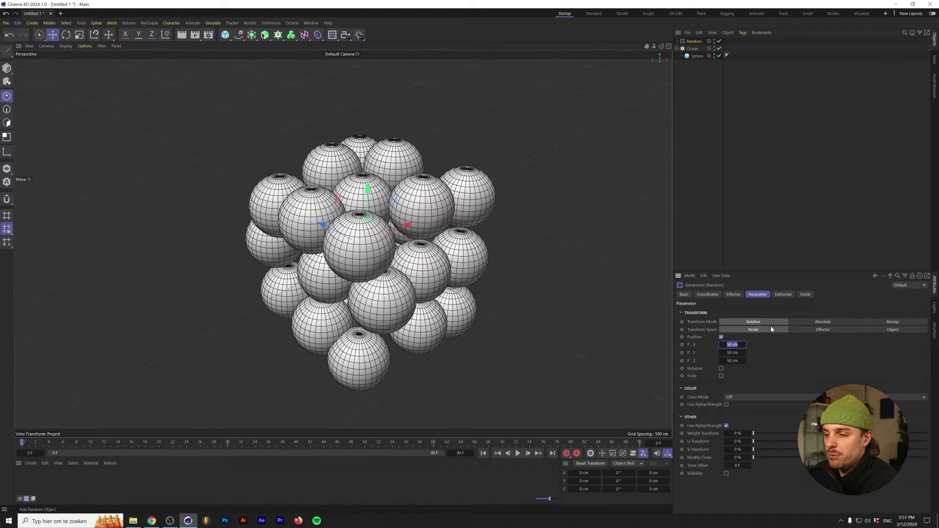
{"action": "type", "text": "100"}
{"action": "key", "text": "Tab"}
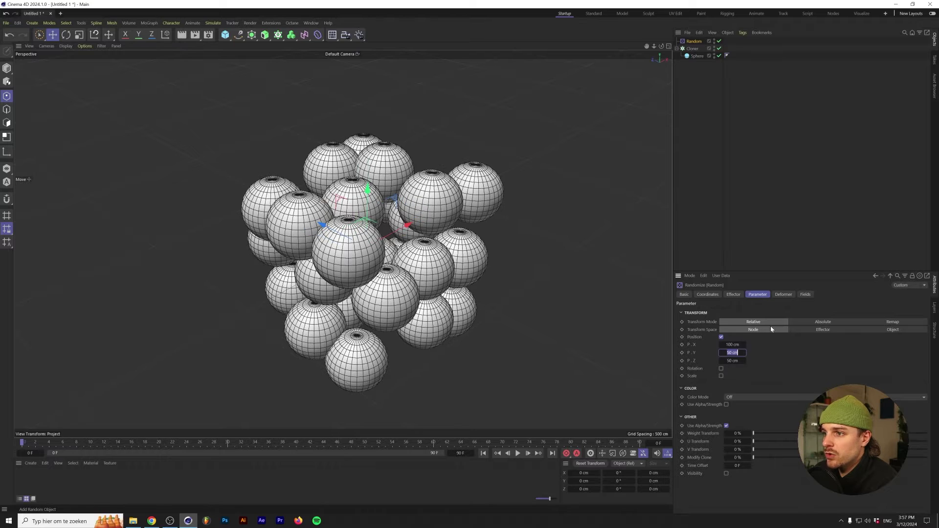
{"action": "type", "text": "100"}
{"action": "key", "text": "Tab"}
{"action": "type", "text": "100"}
{"action": "key", "text": "Return"}
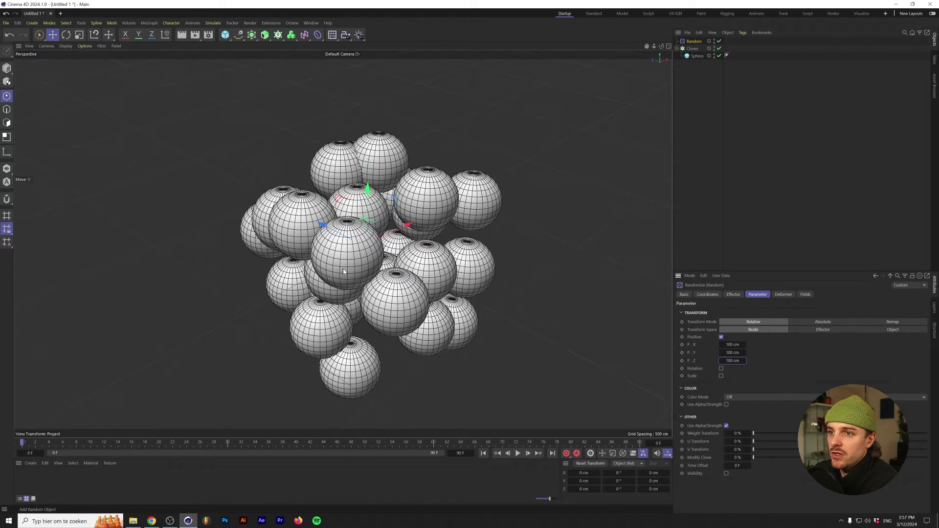
- Enable Scale and Uniform Scale on the Random effector and set the scale to 0.25
{"action": "left_click", "coordinate": [721, 376]}
{"action": "left_click", "coordinate": [721, 384]}
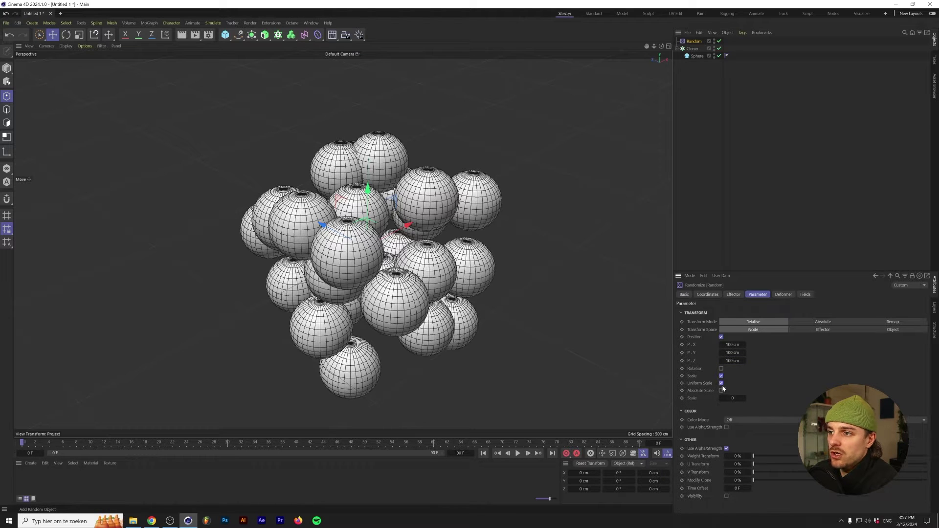
{"action": "left_click", "coordinate": [728, 397]}
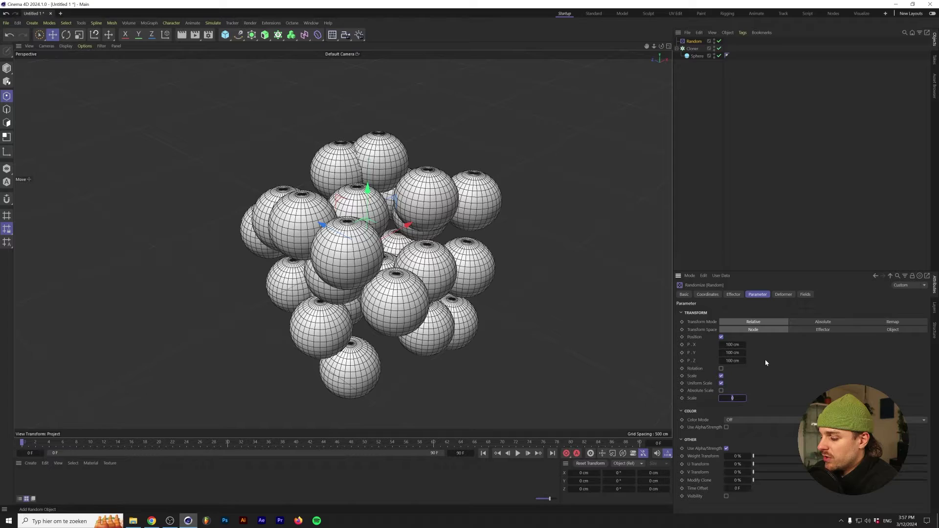
{"action": "type", "text": "0.5"}
{"action": "key", "text": "Return"}
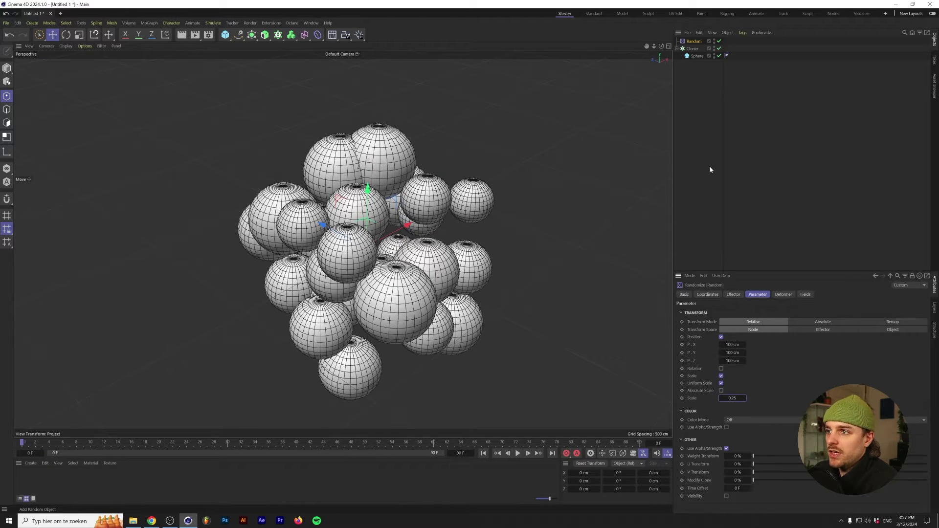
{"action": "left_click", "coordinate": [709, 166]}
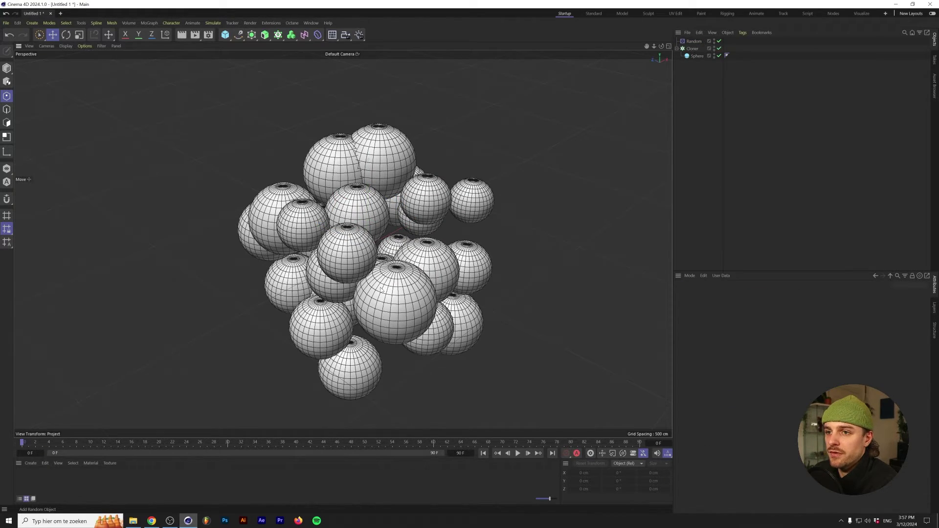
{"action": "mouse_move", "coordinate": [352, 279]}
{"action": "left_mouse_down", "text": "alt"}
{"action": "mouse_move", "coordinate": [479, 239]}
{"action": "mouse_move", "coordinate": [376, 249]}
{"action": "mouse_move", "coordinate": [457, 275]}
{"action": "mouse_move", "coordinate": [348, 273]}
{"action": "left_mouse_up", "text": "alt"}
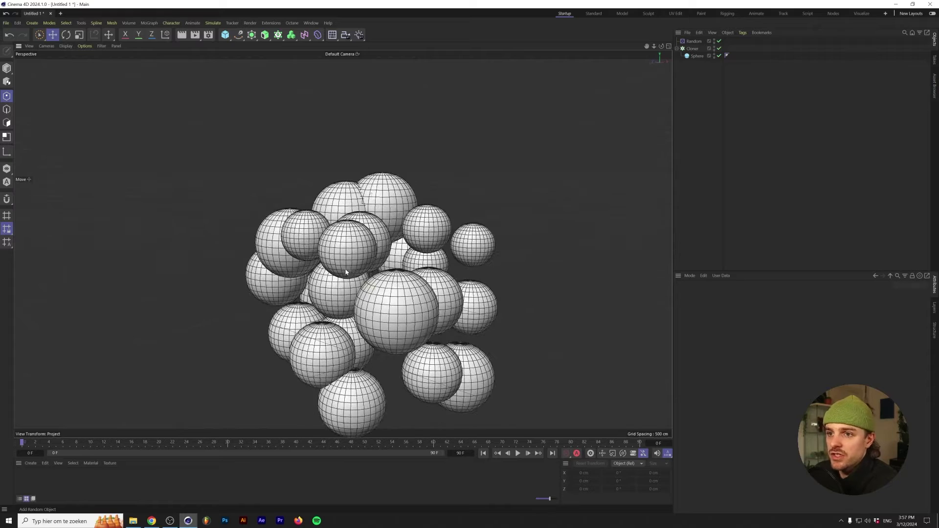
- Add a Volume Builder as parent of the Cloner and inspect the voxels where the spheres meet
{"action": "left_click", "coordinate": [691, 49]}
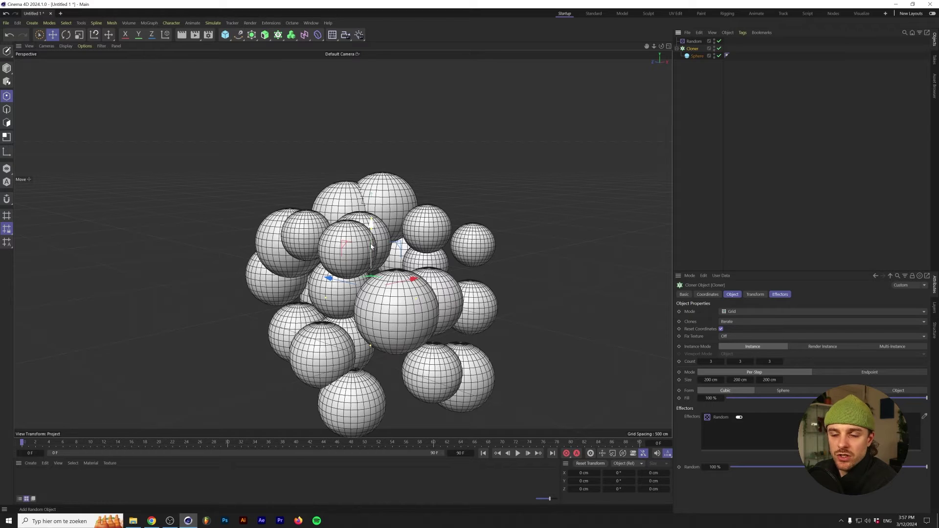
{"action": "left_click", "coordinate": [291, 34]}
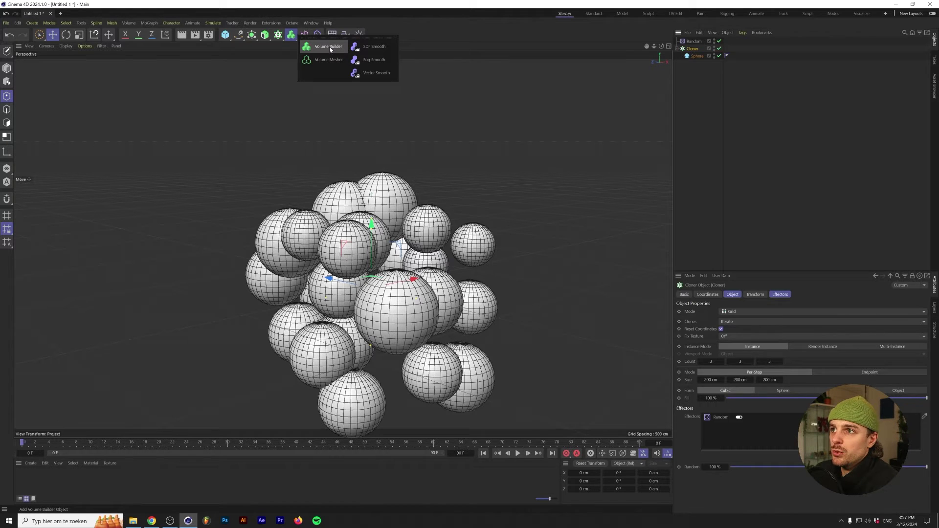
{"action": "left_click", "coordinate": [329, 47]}
{"action": "middle_click_drag", "start_coordinate": [364, 289], "coordinate": [396, 281], "text": "alt"}
{"action": "scroll", "coordinate": [430, 242], "scroll_direction": "up", "scroll_amount": 6}
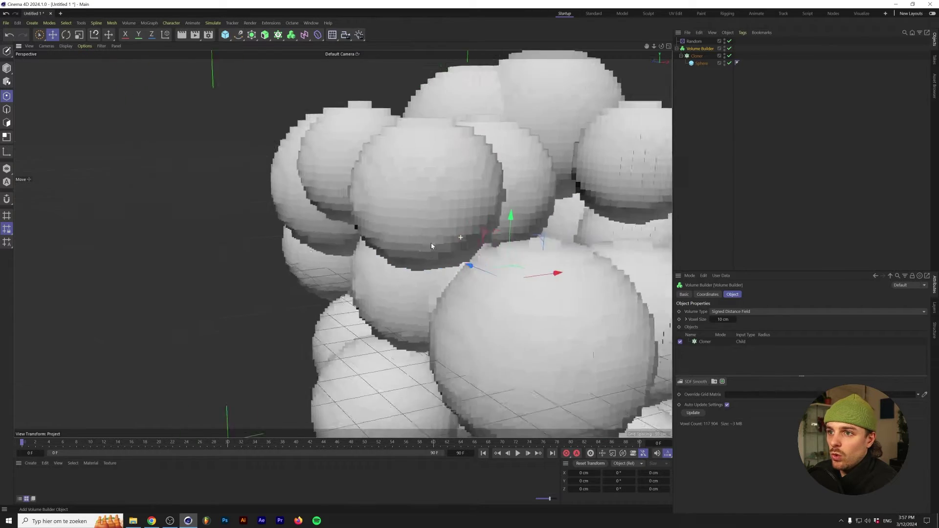
{"action": "middle_click_drag", "start_coordinate": [430, 242], "coordinate": [269, 250], "text": "alt"}
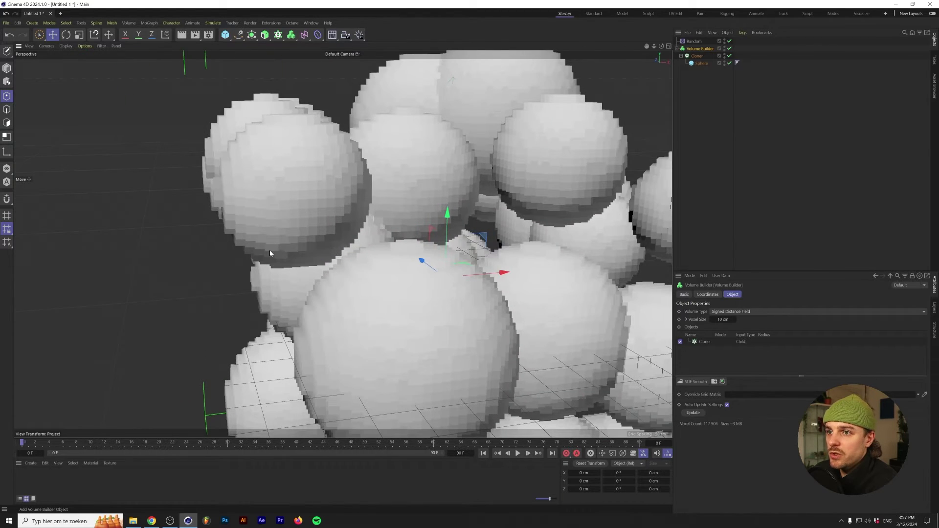
{"action": "scroll", "coordinate": [311, 269], "scroll_direction": "up", "scroll_amount": 3}
{"action": "scroll", "coordinate": [312, 269], "scroll_direction": "down", "scroll_amount": 3}
{"action": "left_click_drag", "start_coordinate": [311, 269], "coordinate": [435, 226], "text": "alt"}
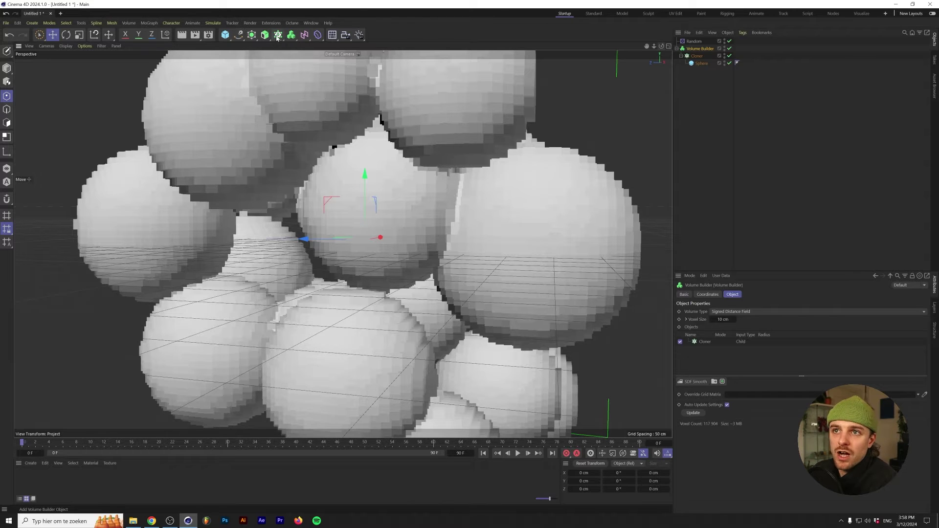
- Add a Volume Mesher as parent of the Cloner's Volume Builder and inspect the blended sphere mesh
{"action": "left_click", "coordinate": [291, 34]}
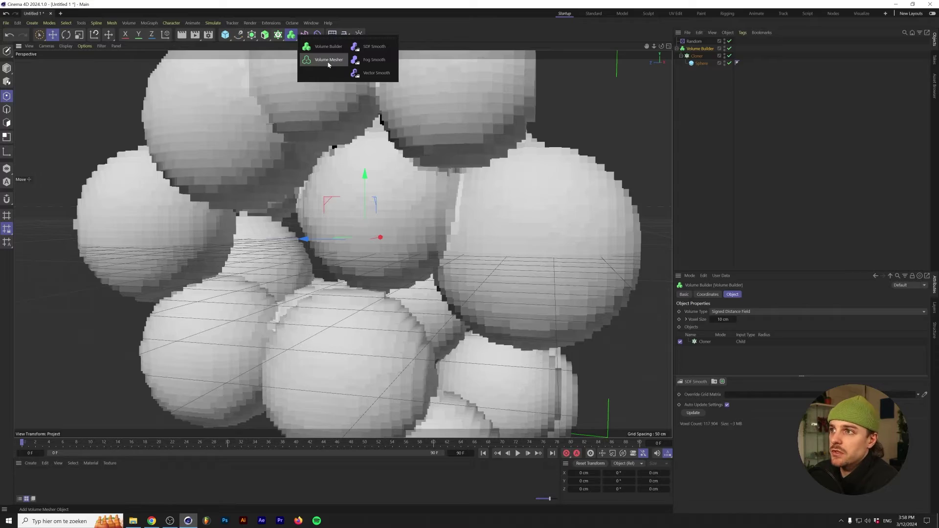
{"action": "left_click", "coordinate": [328, 60]}
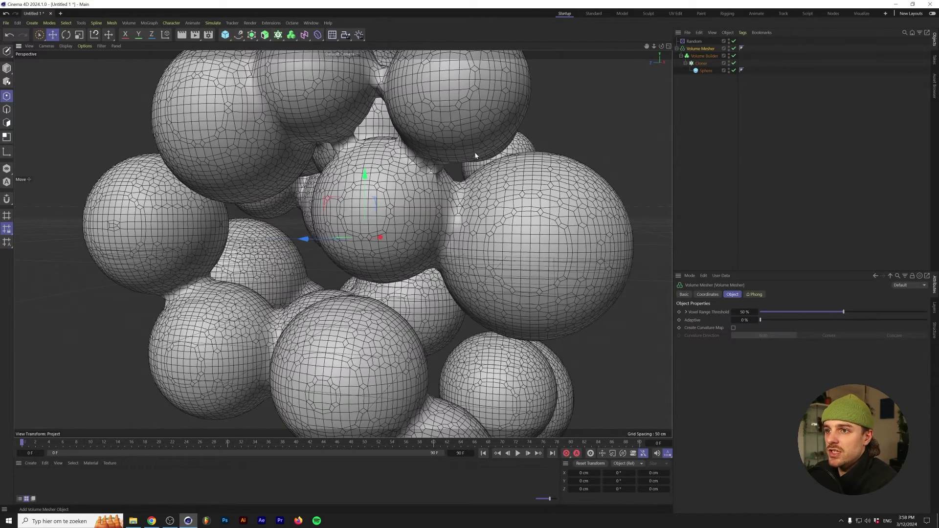
{"action": "left_click_drag", "start_coordinate": [475, 156], "coordinate": [442, 205], "text": "alt"}
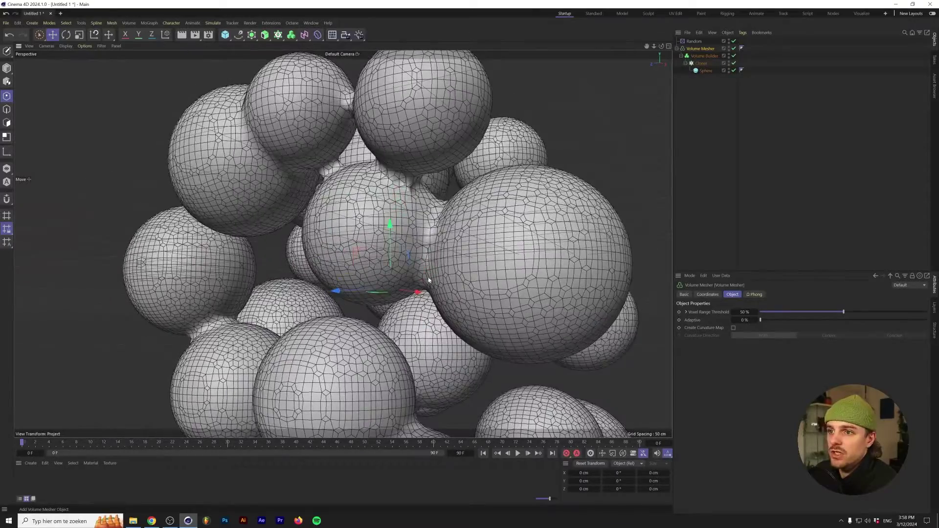
{"action": "left_click_drag", "start_coordinate": [428, 280], "coordinate": [381, 255], "text": "alt"}
- Set the voxel size of the cloned spheres' Volume Builder to 5 cm
{"action": "left_click", "coordinate": [704, 56]}
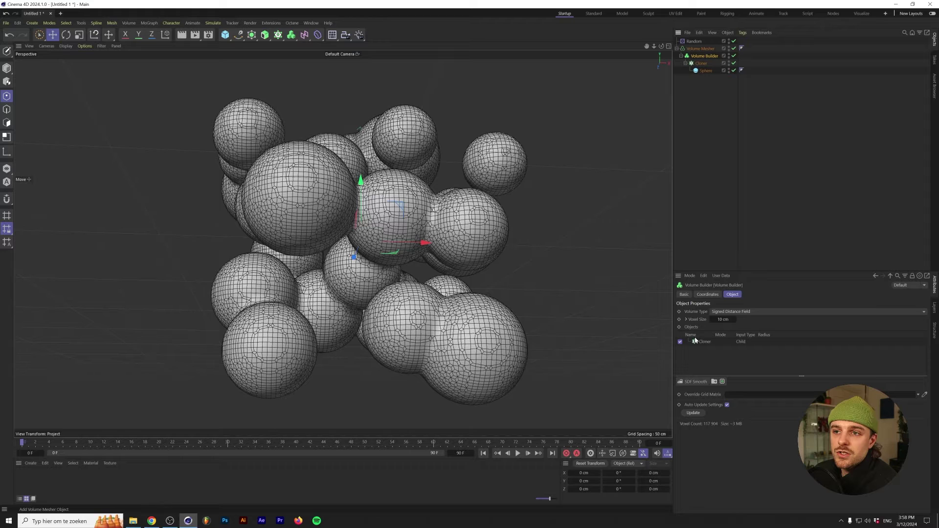
{"action": "left_click", "coordinate": [722, 319]}
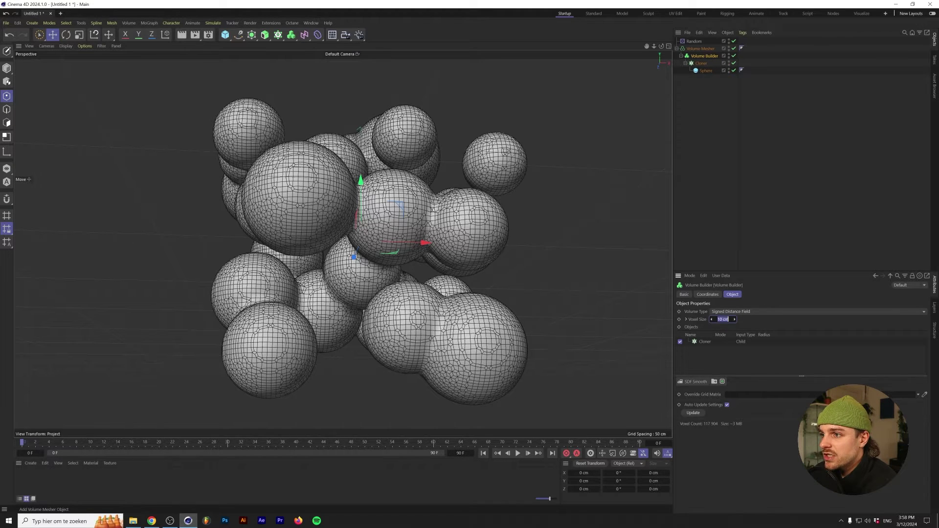
{"action": "type", "text": "5"}
{"action": "key", "text": "Return"}
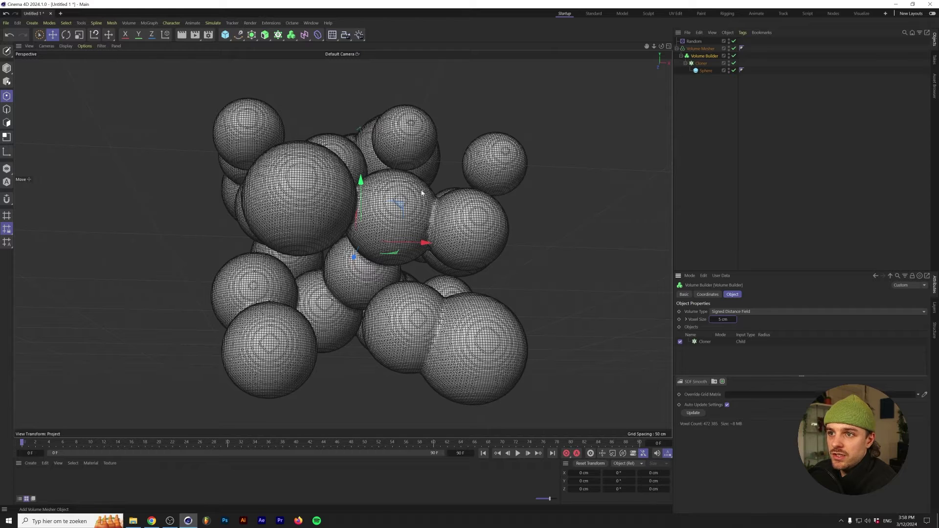
- Set the voxel size of the cloned spheres' Volume Builder to 1 cm
{"action": "left_click", "coordinate": [721, 319]}
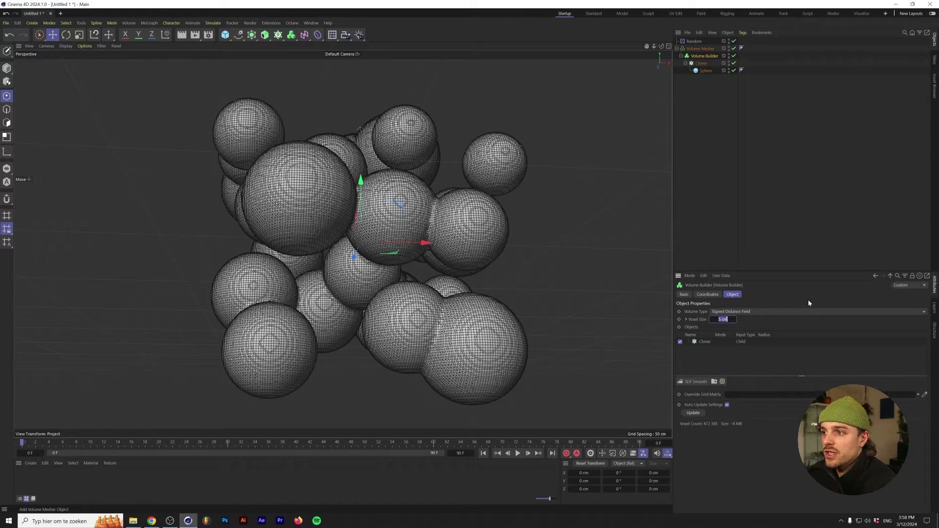
{"action": "type", "text": "1"}
{"action": "key", "text": "Return"}
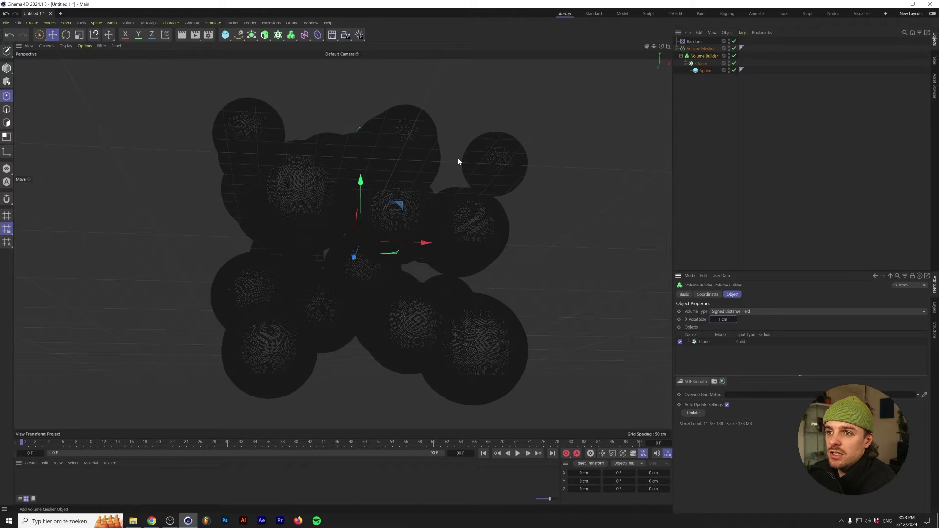
- Switch the viewport to plain Gouraud Shading and inspect the facets and seams of the dense sphere mesh up close
{"action": "left_click", "coordinate": [65, 46]}
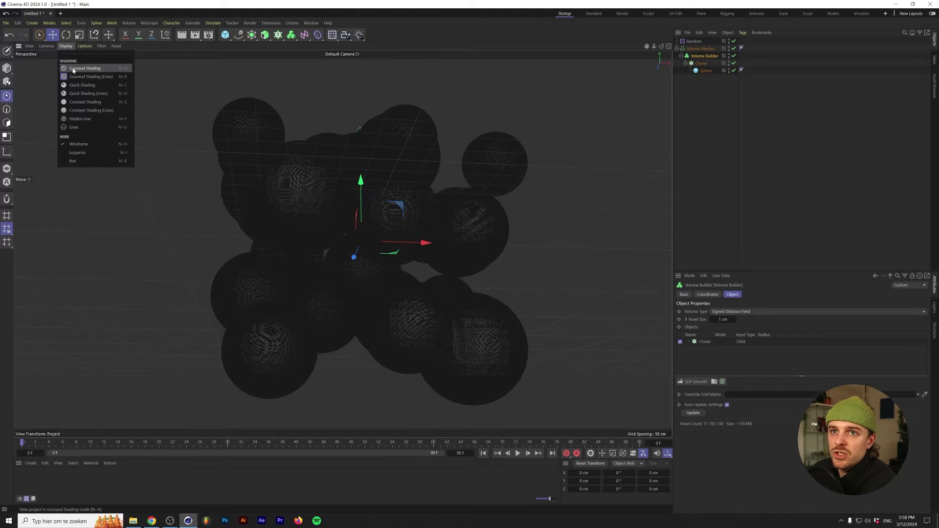
{"action": "left_click", "coordinate": [74, 70]}
{"action": "scroll", "coordinate": [439, 216], "scroll_direction": "up", "scroll_amount": 6}
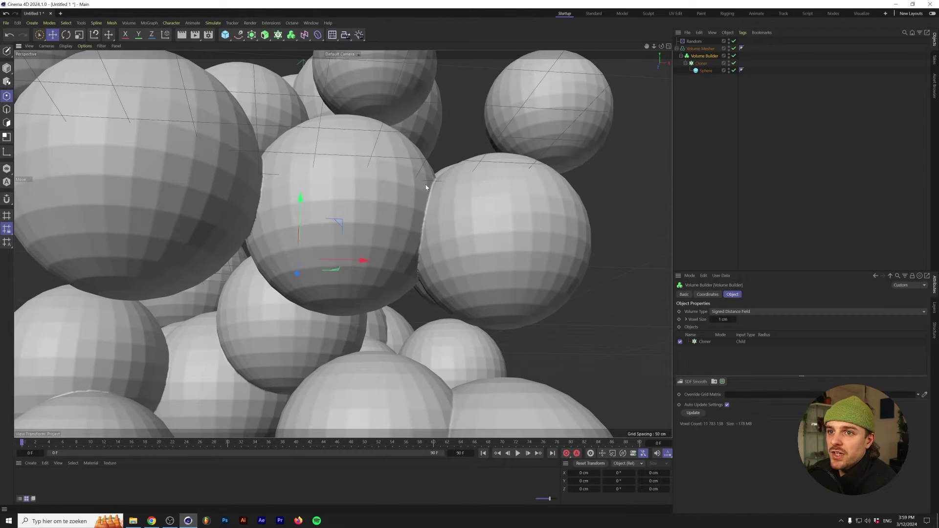
{"action": "scroll", "coordinate": [426, 188], "scroll_direction": "up", "scroll_amount": 6}
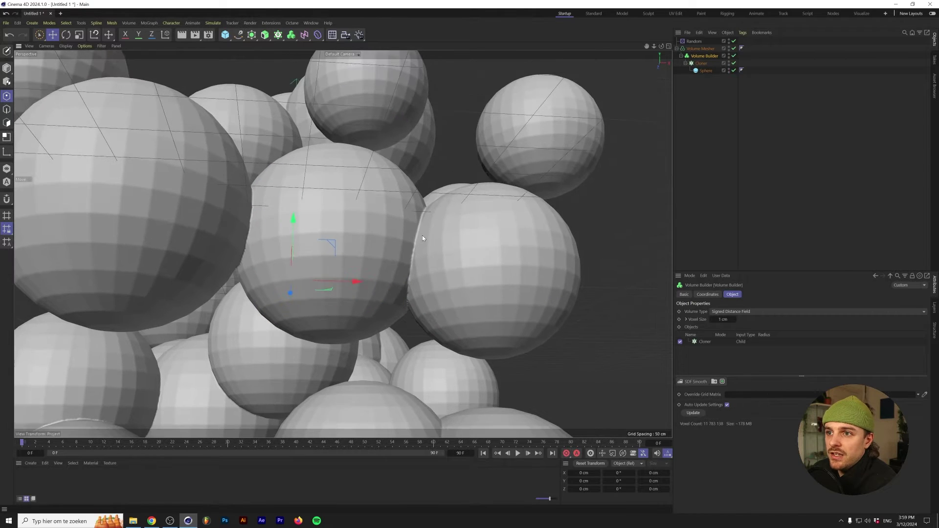
{"action": "scroll", "coordinate": [454, 201], "scroll_direction": "up", "scroll_amount": 2}
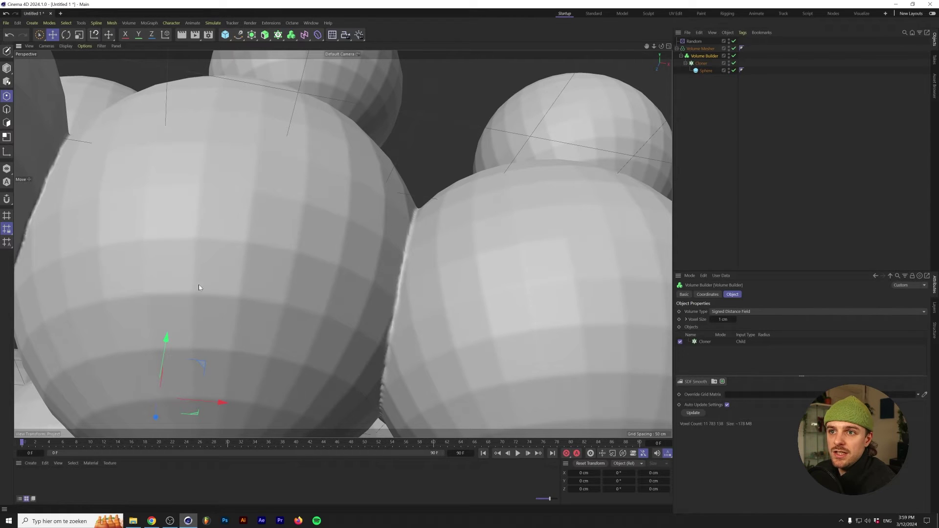
- Disable the Volume Builder and Volume Mesher temporarily, using Gouraud Shading (Lines) to compare the original sphere segments with the remeshed surface
{"action": "left_click", "coordinate": [706, 71]}
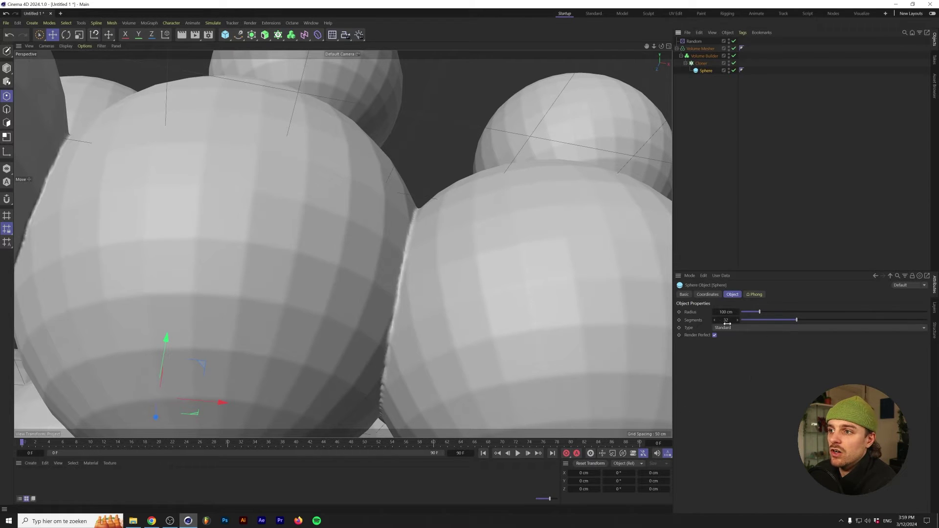
{"action": "left_click", "coordinate": [733, 56]}
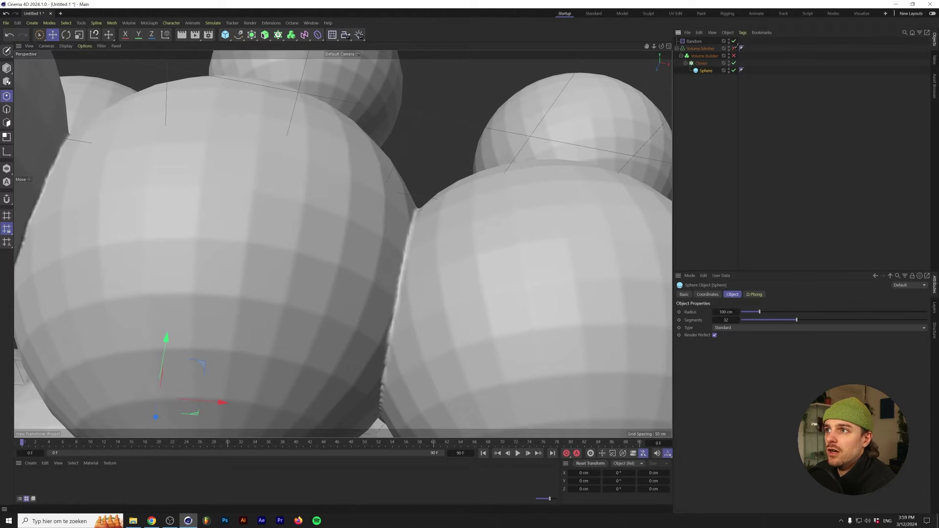
{"action": "left_click", "coordinate": [733, 49]}
{"action": "left_click", "coordinate": [65, 45]}
{"action": "left_click", "coordinate": [81, 76]}
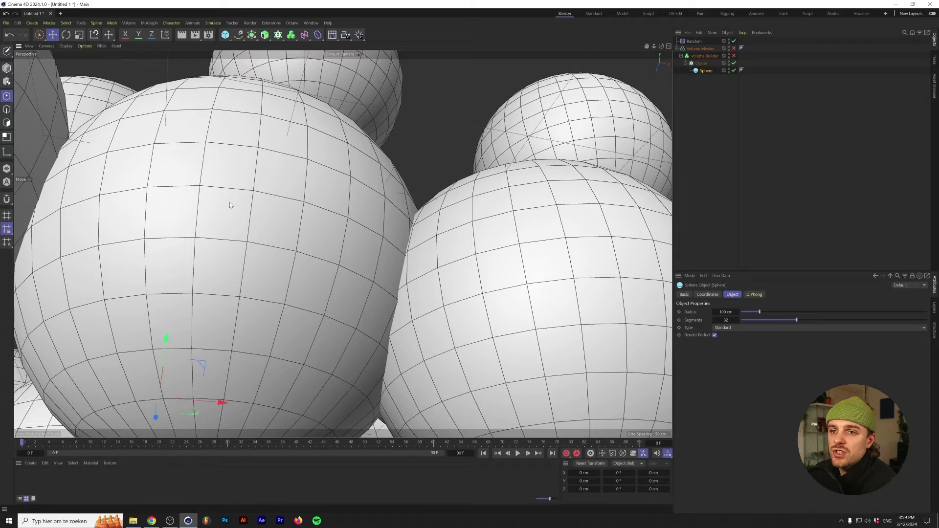
{"action": "left_click", "coordinate": [733, 56]}
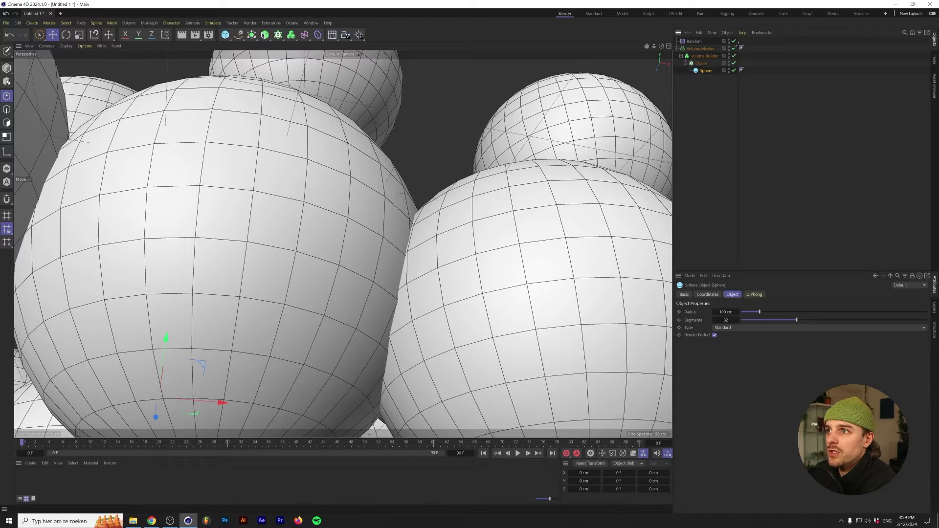
{"action": "left_click", "coordinate": [733, 48]}
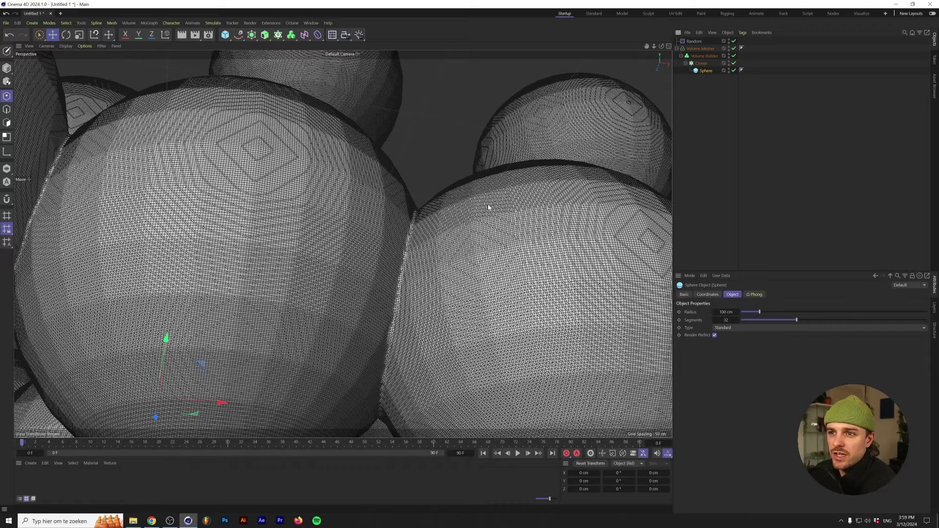
- Add an SDF Smooth filter to the cloned spheres' Volume Builder and set its voxel size to 3 cm
{"action": "left_click", "coordinate": [697, 57]}
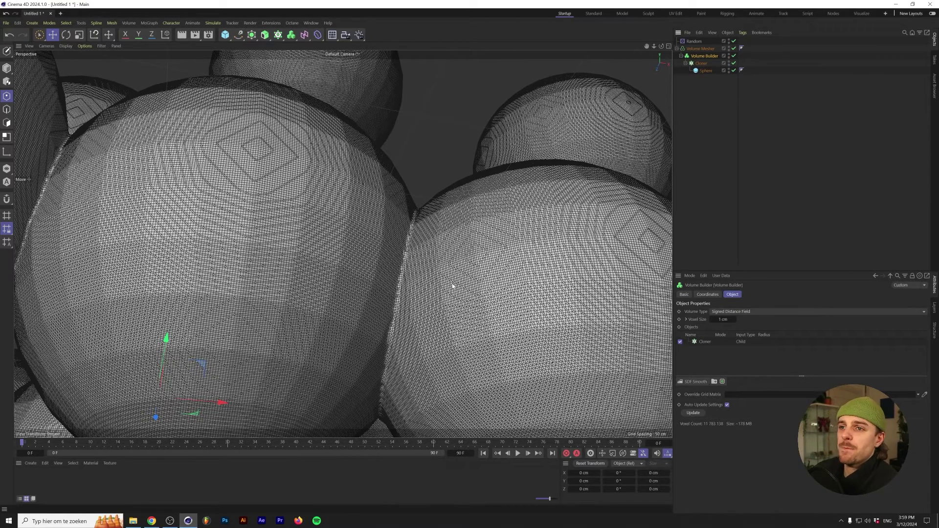
{"action": "mouse_move", "coordinate": [362, 211]}
{"action": "right_mouse_down", "text": "alt"}
{"action": "mouse_move", "coordinate": [335, 321]}
{"action": "mouse_move", "coordinate": [339, 263]}
{"action": "right_mouse_up", "text": "alt"}
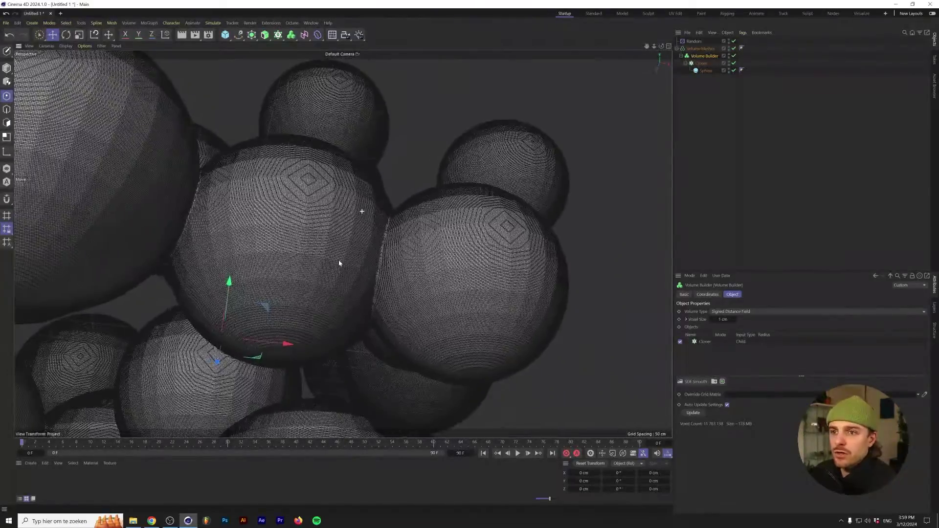
{"action": "left_click_drag", "start_coordinate": [354, 246], "coordinate": [335, 287], "text": "alt"}
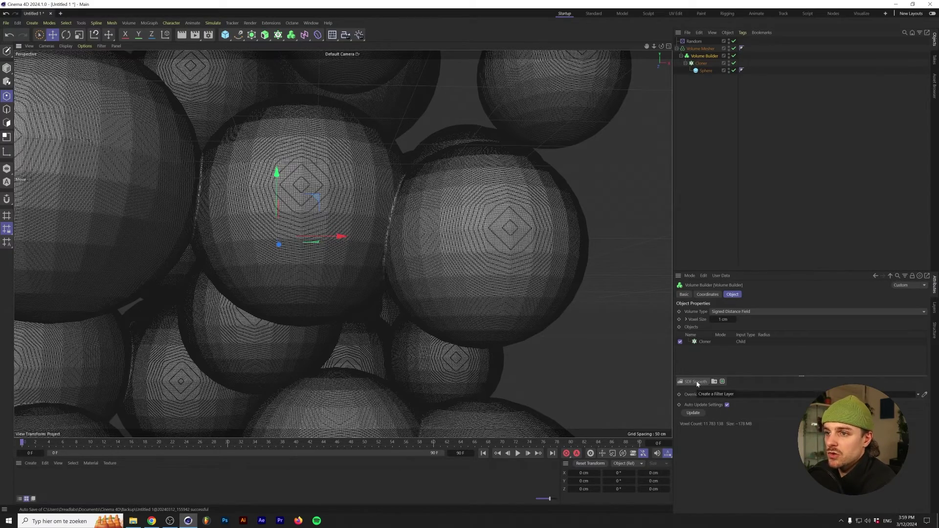
{"action": "left_click", "coordinate": [699, 382]}
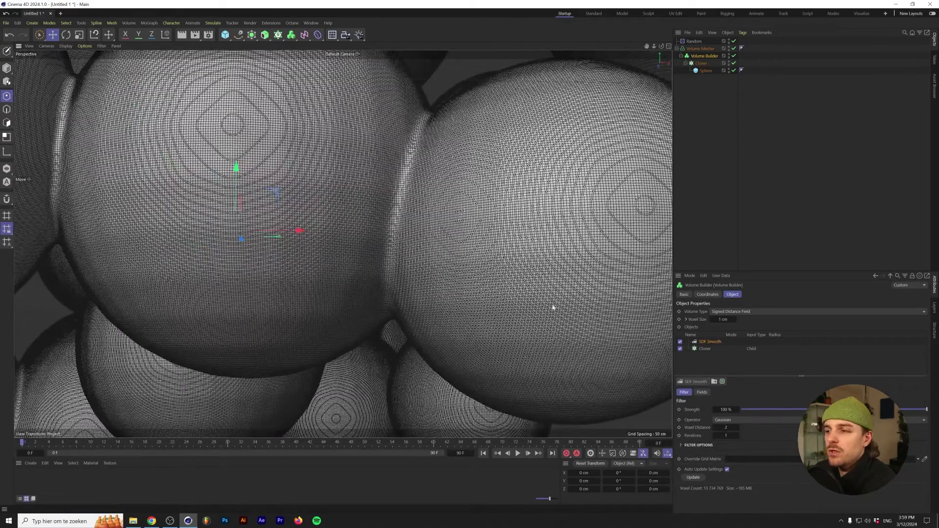
{"action": "left_click", "coordinate": [728, 319]}
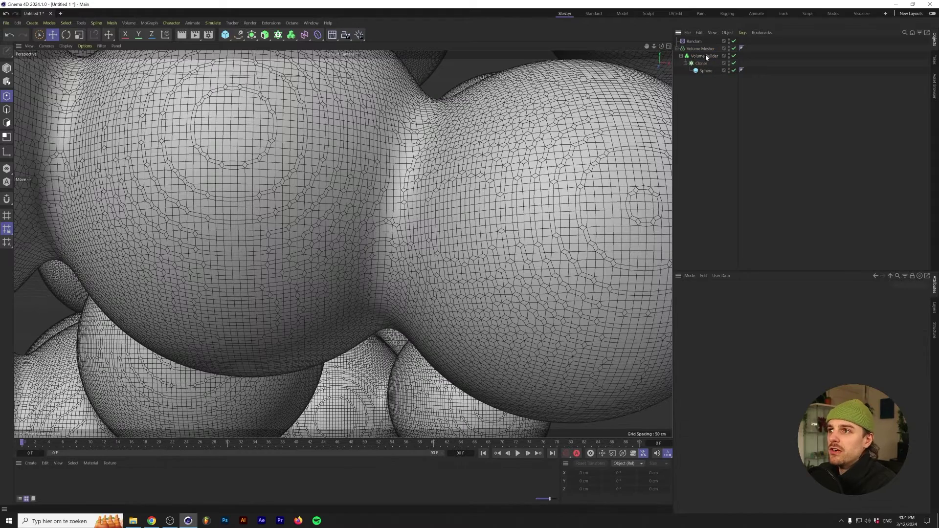
- Toggle the Volume Builder's SDF Smooth layer off and on, and examine how it blends the junctions between spheres
{"action": "left_click", "coordinate": [705, 57]}
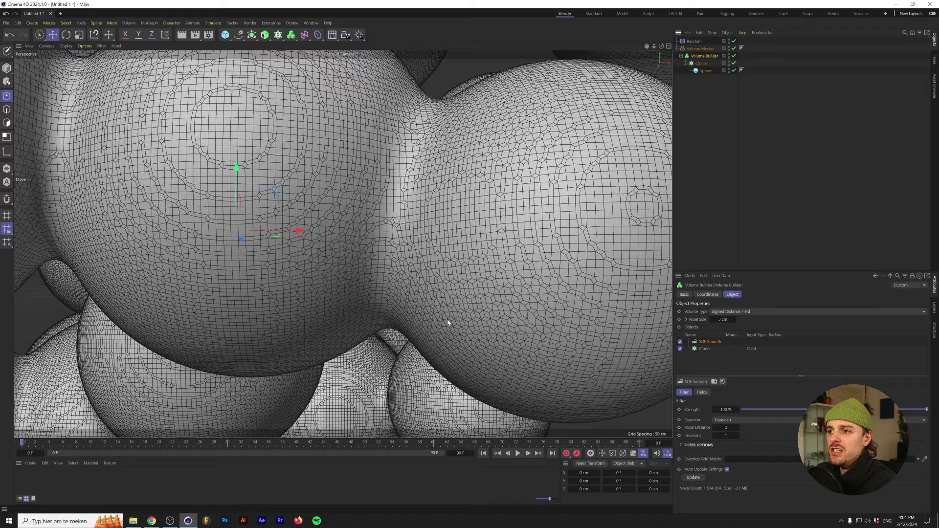
{"action": "left_click", "coordinate": [680, 341]}
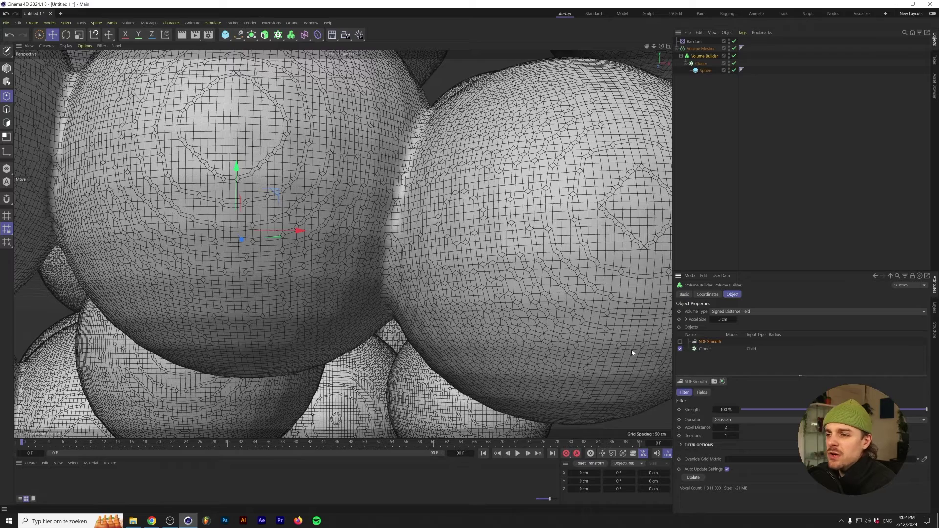
{"action": "left_click", "coordinate": [680, 342]}
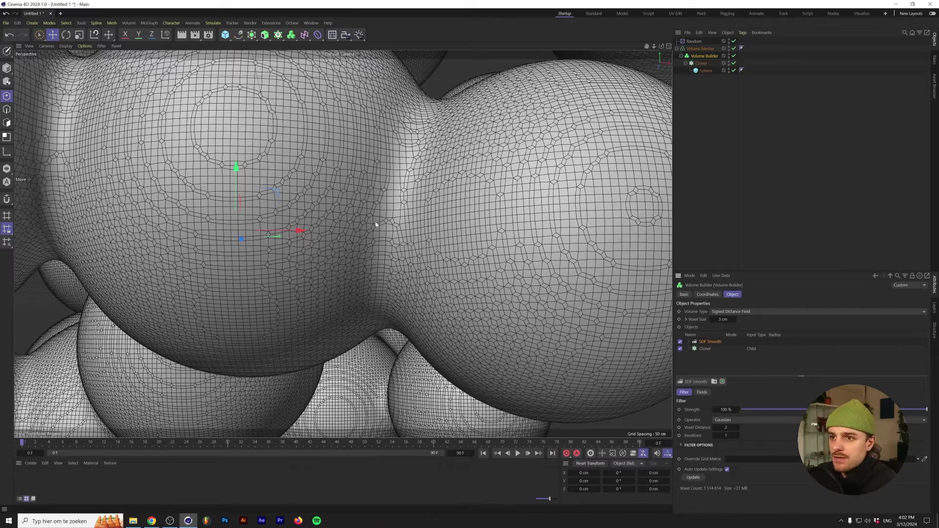
{"action": "scroll", "coordinate": [415, 149], "scroll_direction": "down", "scroll_amount": 10}
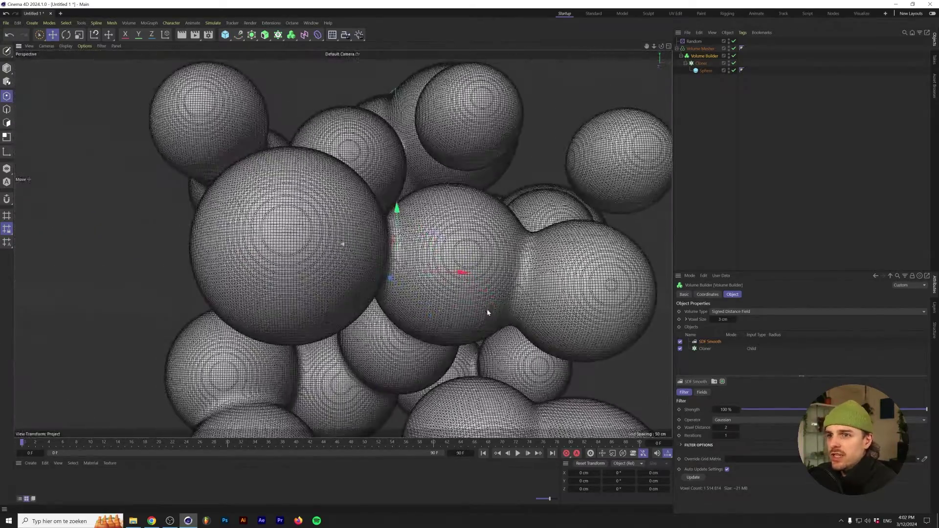
{"action": "left_click_drag", "start_coordinate": [488, 312], "coordinate": [473, 292], "text": "alt"}
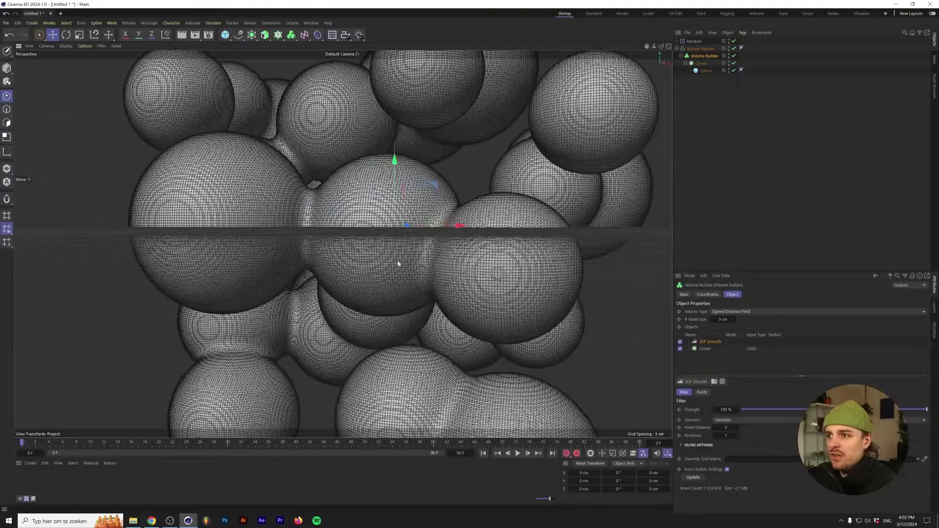
{"action": "left_click_drag", "start_coordinate": [388, 234], "coordinate": [391, 296], "text": "alt"}
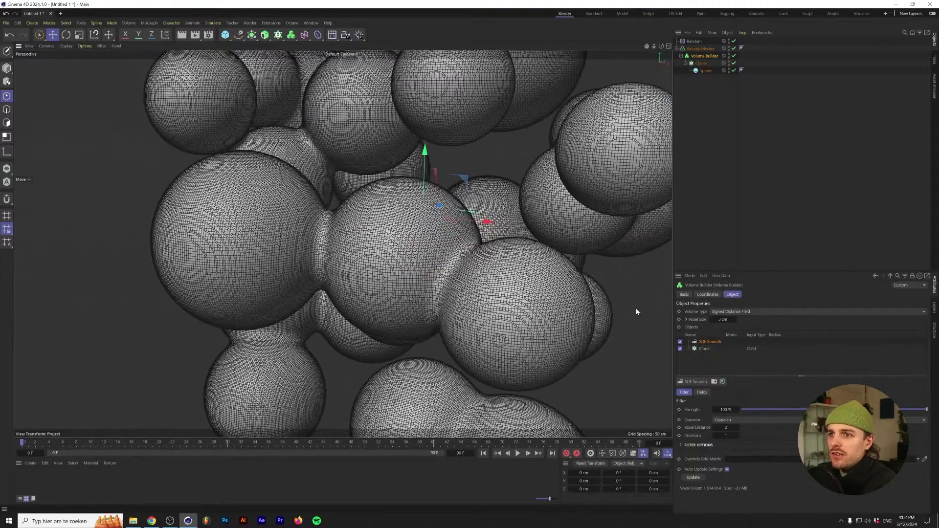
- Set the SDF Smooth filter's voxel distance to 3 and its iterations to 3
{"action": "left_click", "coordinate": [737, 428]}
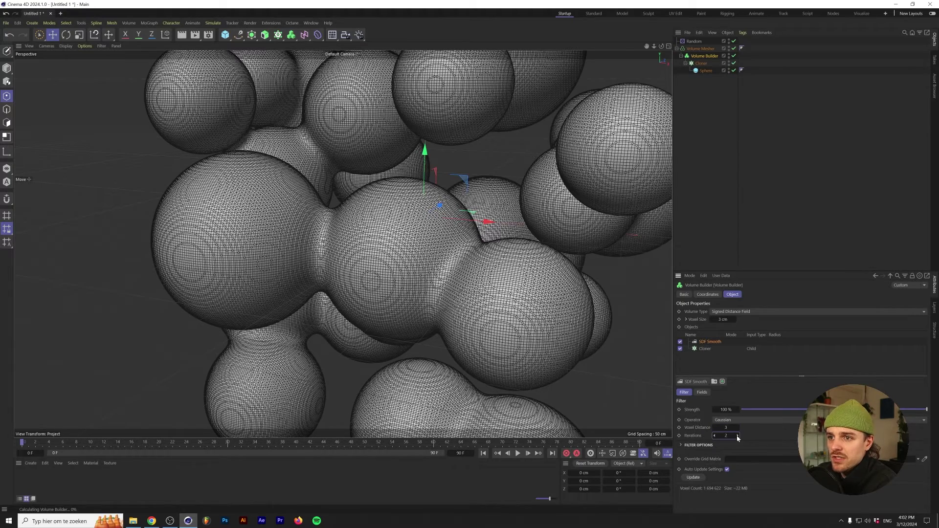
{"action": "left_click", "coordinate": [737, 435]}
{"action": "left_click", "coordinate": [737, 435]}
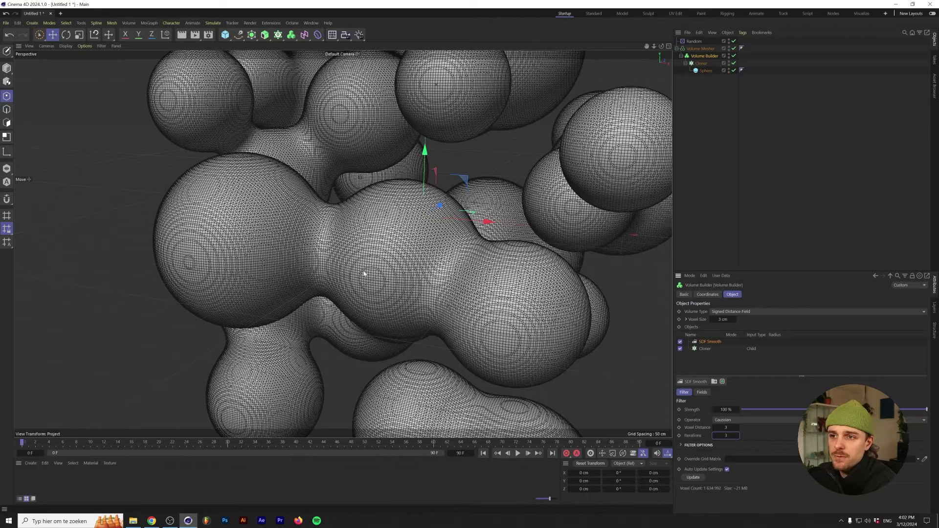
- Turn the strengthened SDF Smooth layer off and back on to compare the spheres with and without smoothing
{"action": "left_click", "coordinate": [679, 342]}
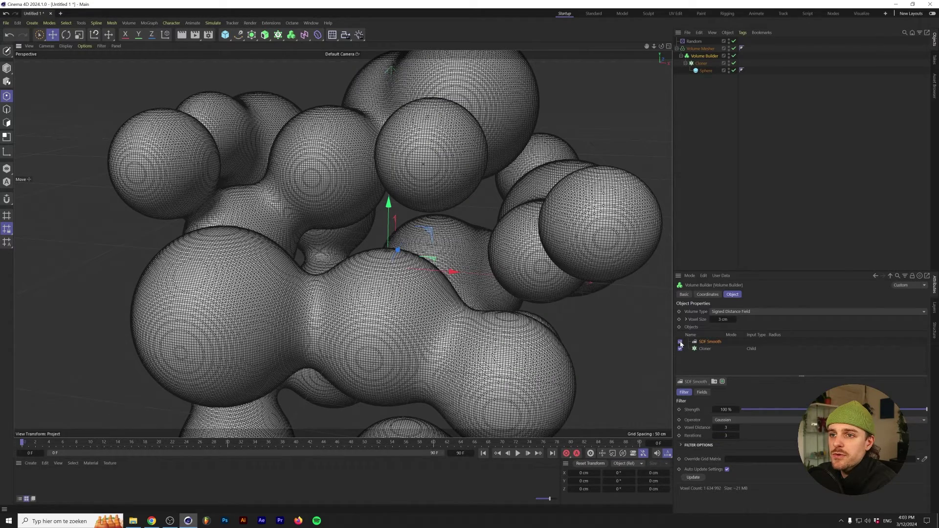
{"action": "left_click", "coordinate": [680, 341]}
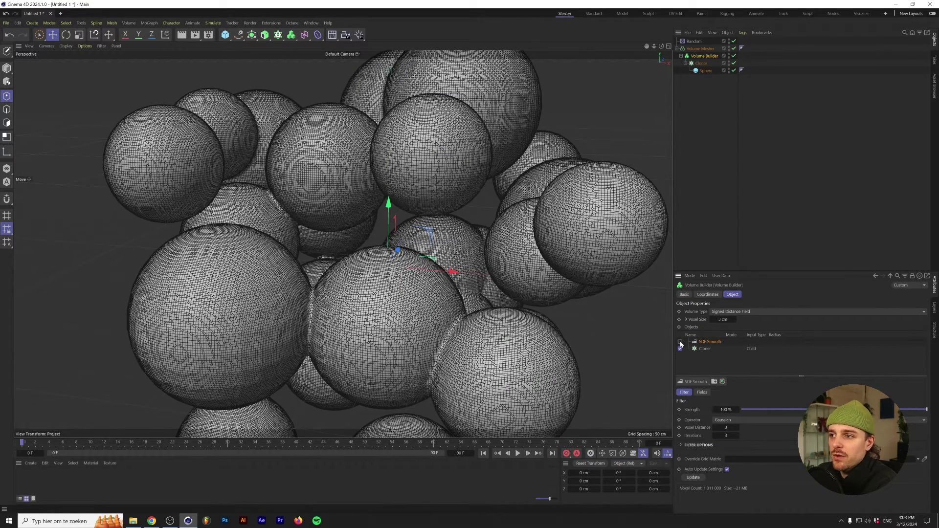
{"action": "left_click", "coordinate": [679, 341]}
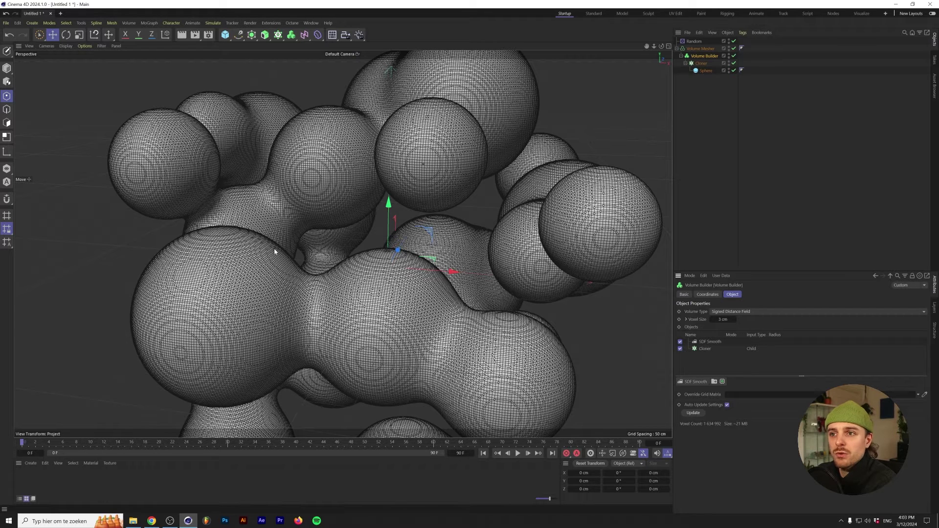
- Reduce the Cloner's grid count so fewer spheres are generated, and review the smaller blended cluster
{"action": "left_click", "coordinate": [701, 64]}
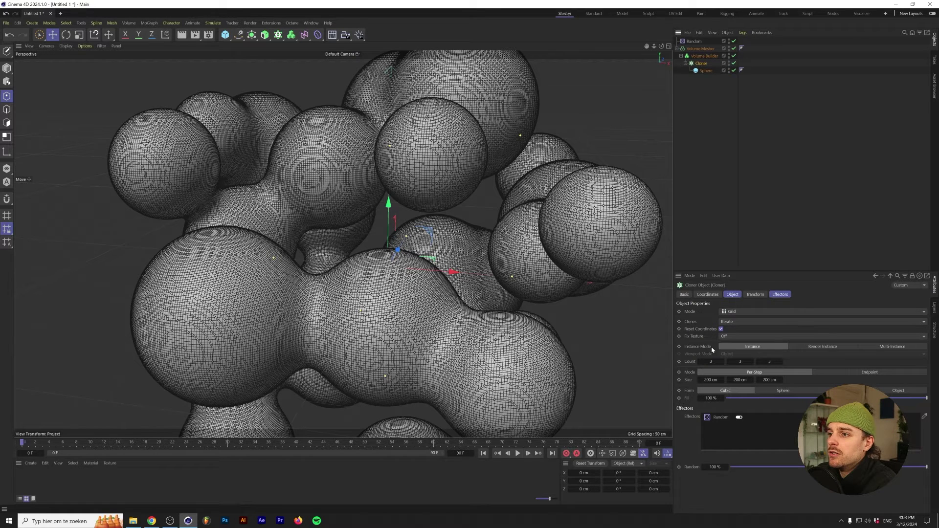
{"action": "left_click", "coordinate": [709, 362]}
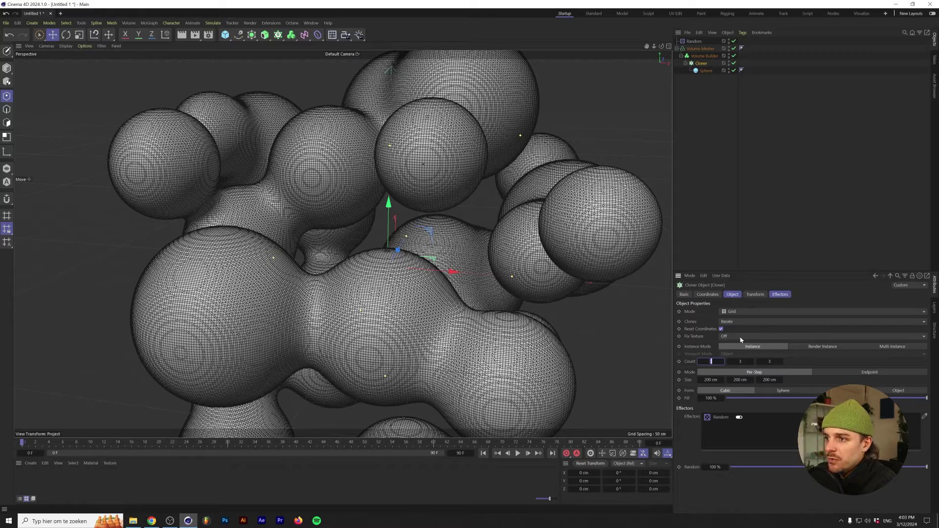
{"action": "left_click", "coordinate": [509, 304]}
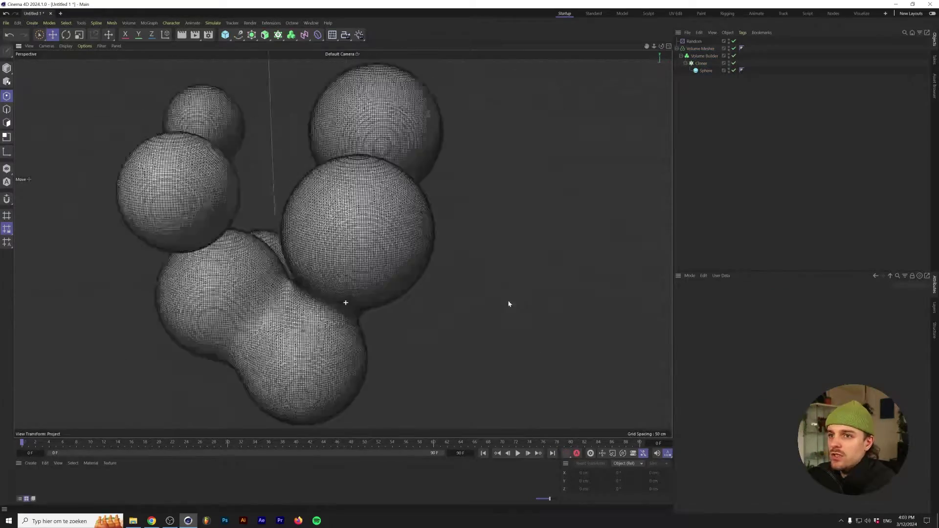
{"action": "mouse_move", "coordinate": [405, 308]}
{"action": "left_mouse_down", "text": "alt"}
{"action": "mouse_move", "coordinate": [553, 306]}
{"action": "mouse_move", "coordinate": [534, 276]}
{"action": "mouse_move", "coordinate": [581, 316]}
{"action": "mouse_move", "coordinate": [517, 272]}
{"action": "mouse_move", "coordinate": [465, 300]}
{"action": "mouse_move", "coordinate": [405, 301]}
{"action": "left_mouse_up", "text": "alt"}
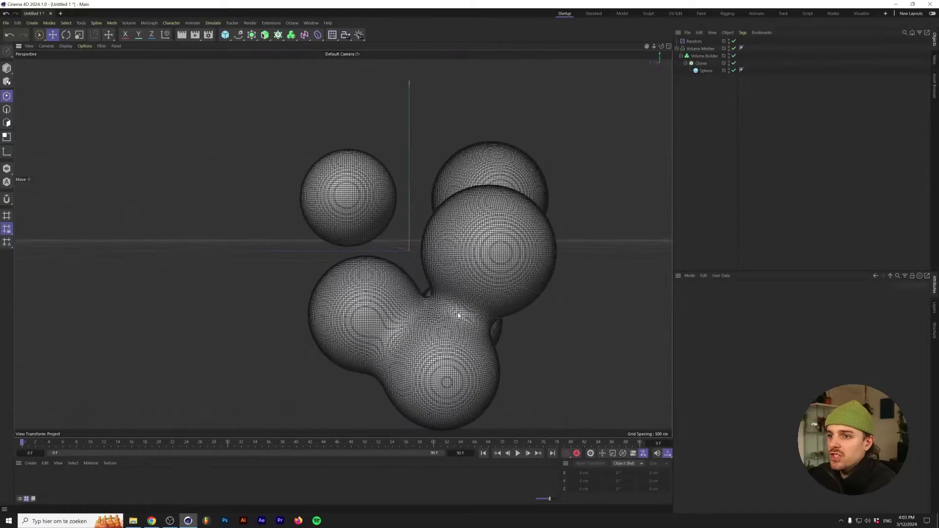
- Add a new sphere overlapping the cloned cluster and make it a child of the Volume Builder above the Cloner
{"action": "left_click", "coordinate": [226, 36]}
{"action": "left_click", "coordinate": [370, 60]}
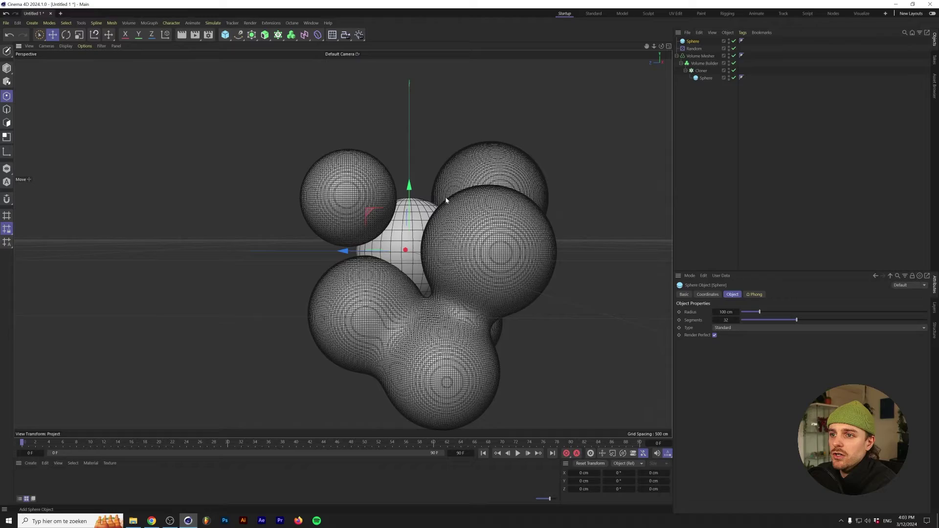
{"action": "scroll", "coordinate": [391, 255], "scroll_direction": "up", "scroll_amount": 5}
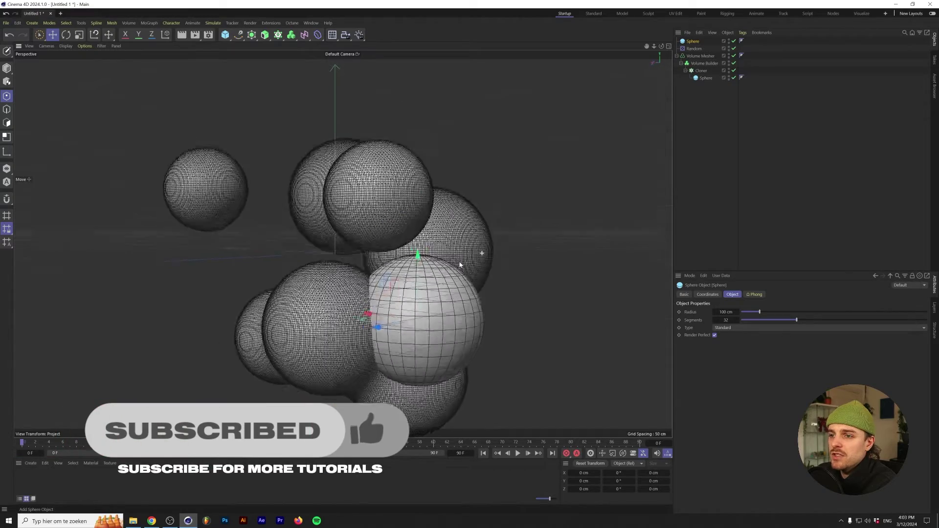
{"action": "left_click_drag", "start_coordinate": [379, 257], "coordinate": [571, 197], "text": "alt"}
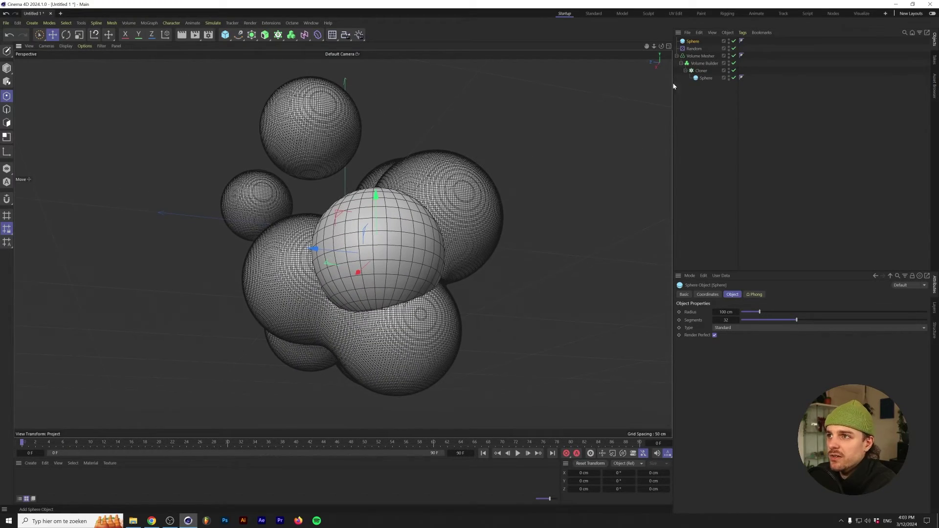
{"action": "left_click_drag", "start_coordinate": [692, 45], "coordinate": [704, 69]}
{"action": "left_click", "coordinate": [700, 57]}
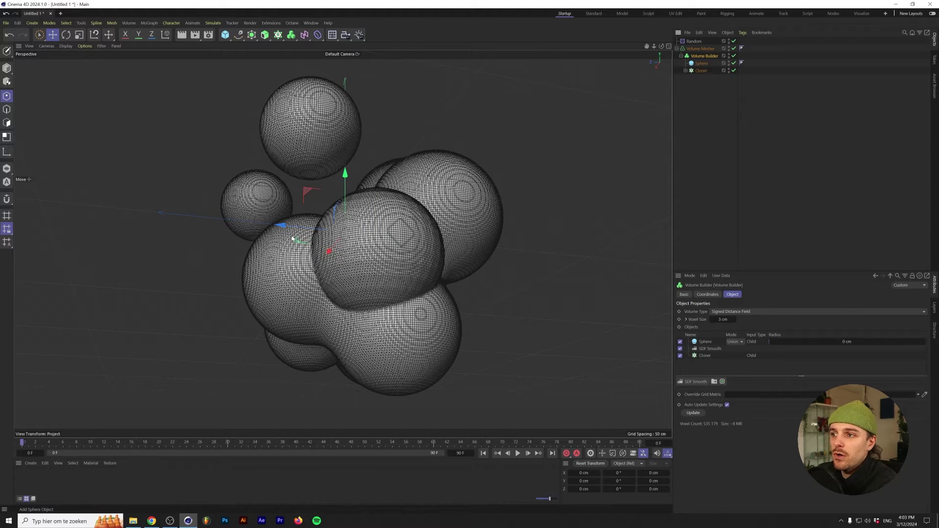
- Place the Sphere below SDF Smooth in the Volume Builder's object list and set its mode to Subtract
{"action": "left_click", "coordinate": [704, 342]}
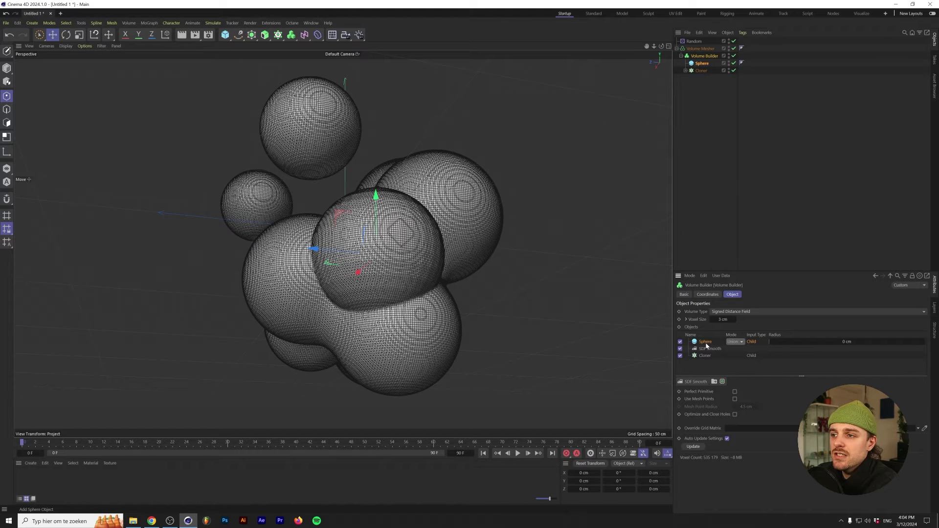
{"action": "left_click_drag", "start_coordinate": [706, 346], "coordinate": [706, 356]}
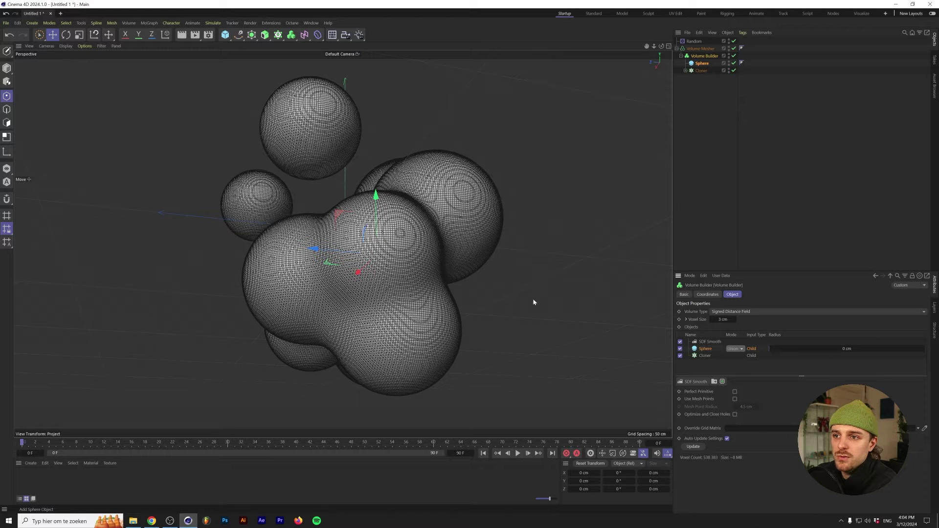
{"action": "left_click", "coordinate": [735, 349]}
{"action": "left_click", "coordinate": [737, 367]}
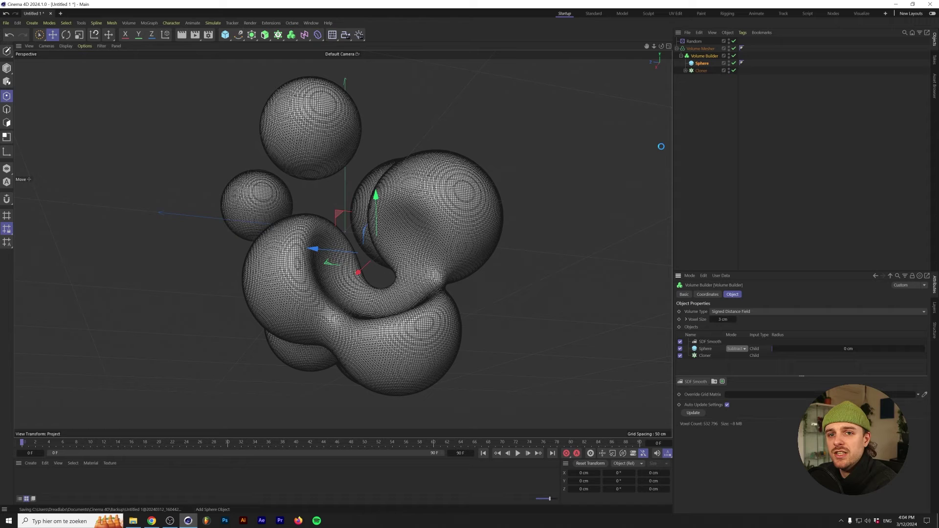
- Try the Intersect mode on the Sphere in the Volume Builder, inspect the shape, and restore the mode to Subtract
{"action": "left_click", "coordinate": [700, 141]}
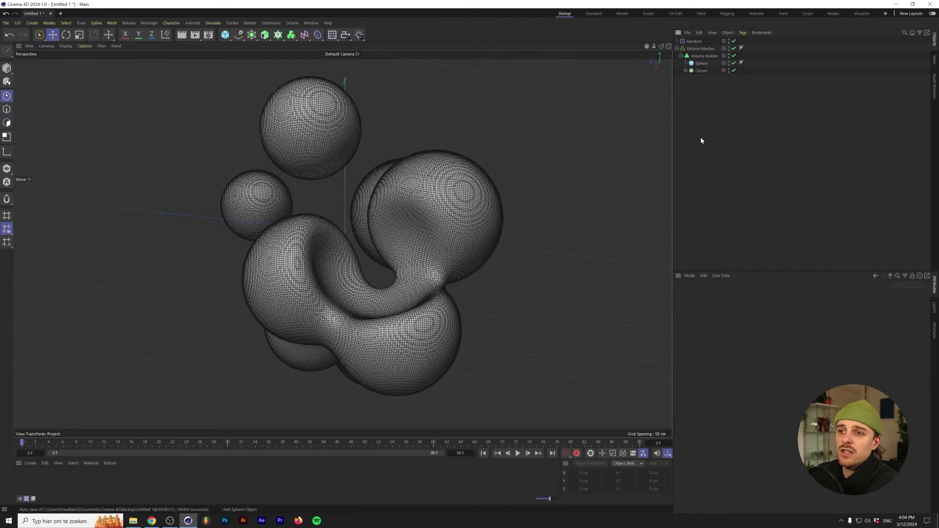
{"action": "left_click", "coordinate": [704, 56]}
{"action": "left_click", "coordinate": [736, 349]}
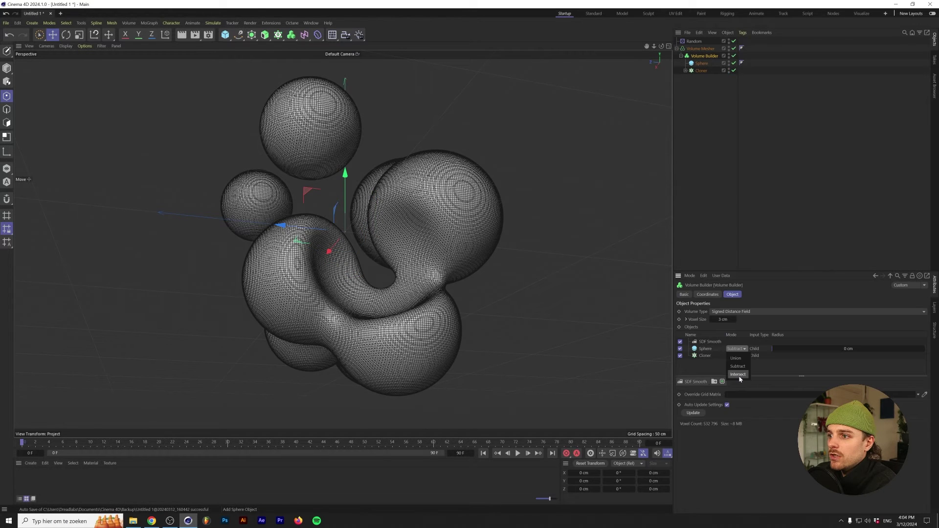
{"action": "left_click", "coordinate": [737, 375]}
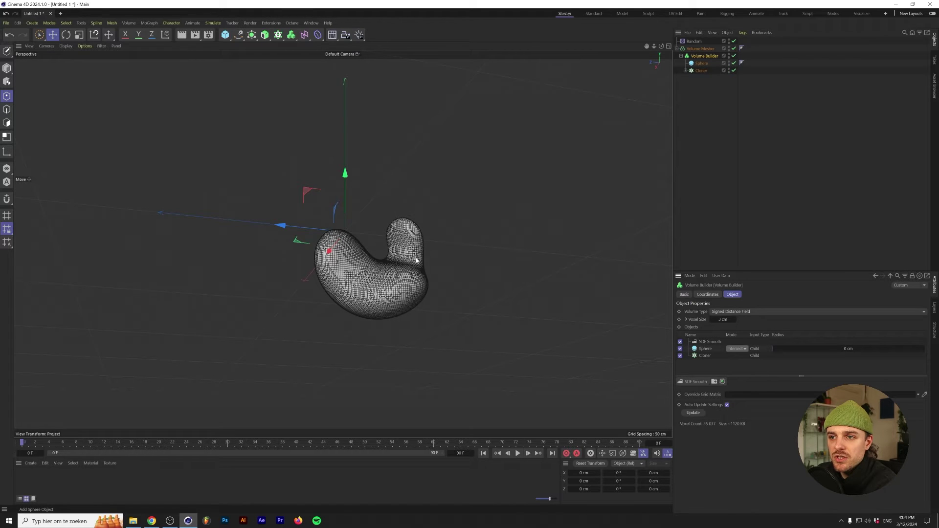
{"action": "left_click_drag", "start_coordinate": [396, 272], "coordinate": [528, 274], "text": "alt"}
{"action": "left_click", "coordinate": [735, 348]}
{"action": "left_click", "coordinate": [741, 367]}
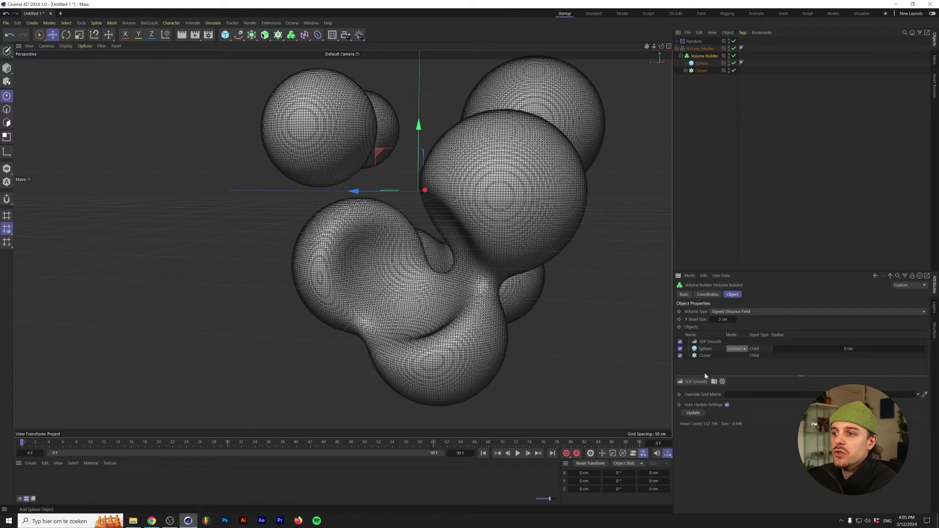
- Add an SDF Dilate and Erode filter to the Volume Builder and set its offset to 15 cm
{"action": "left_click", "coordinate": [698, 382]}
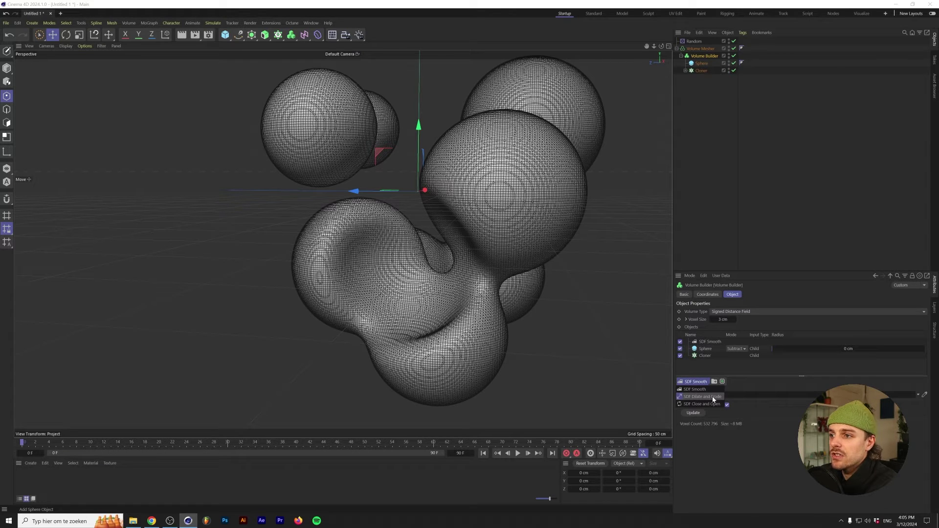
{"action": "left_click", "coordinate": [699, 383]}
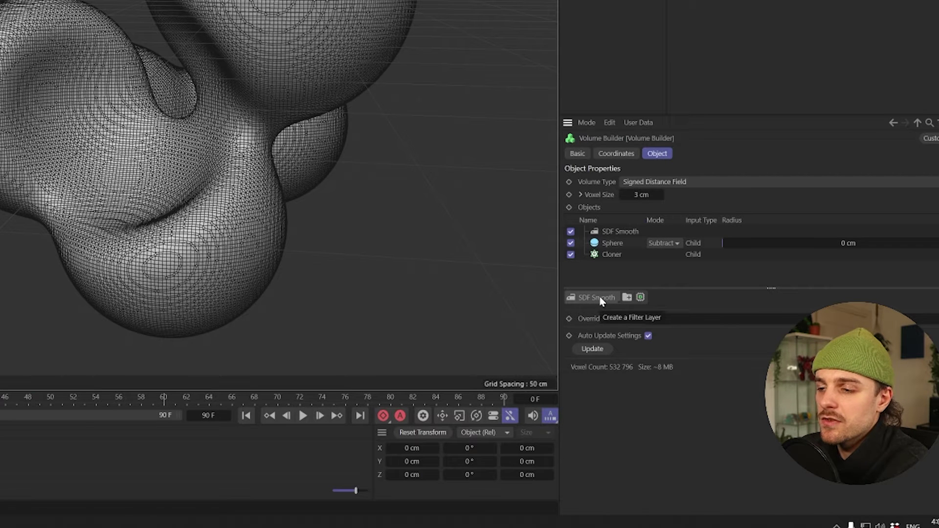
{"action": "left_click", "coordinate": [602, 298]}
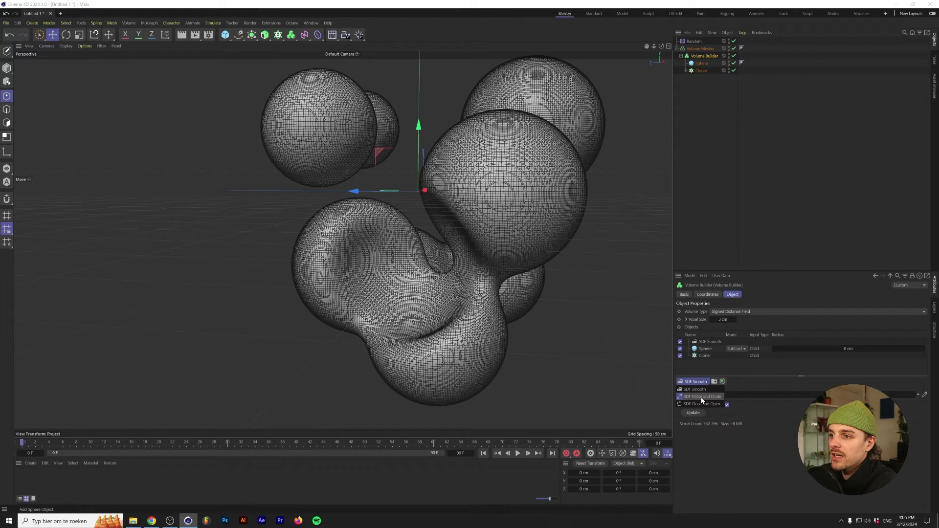
{"action": "left_click", "coordinate": [702, 397]}
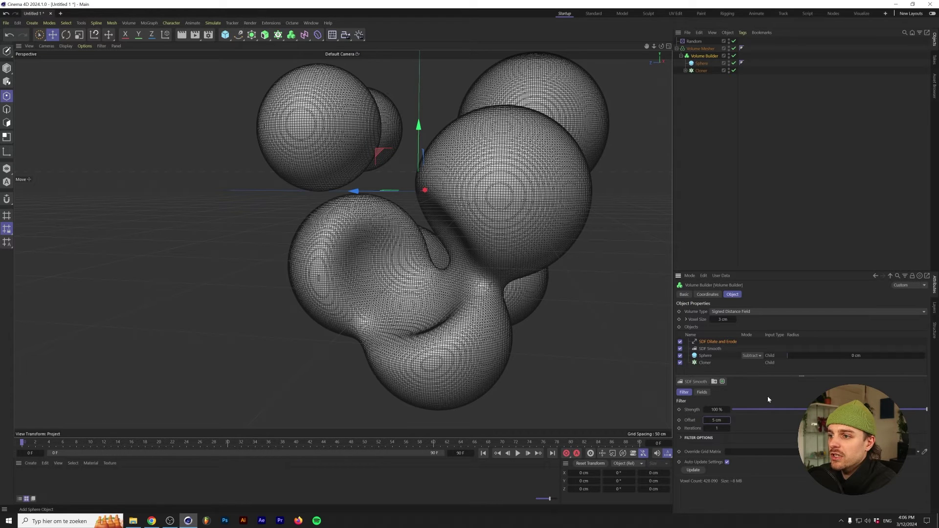
{"action": "left_click", "coordinate": [728, 419]}
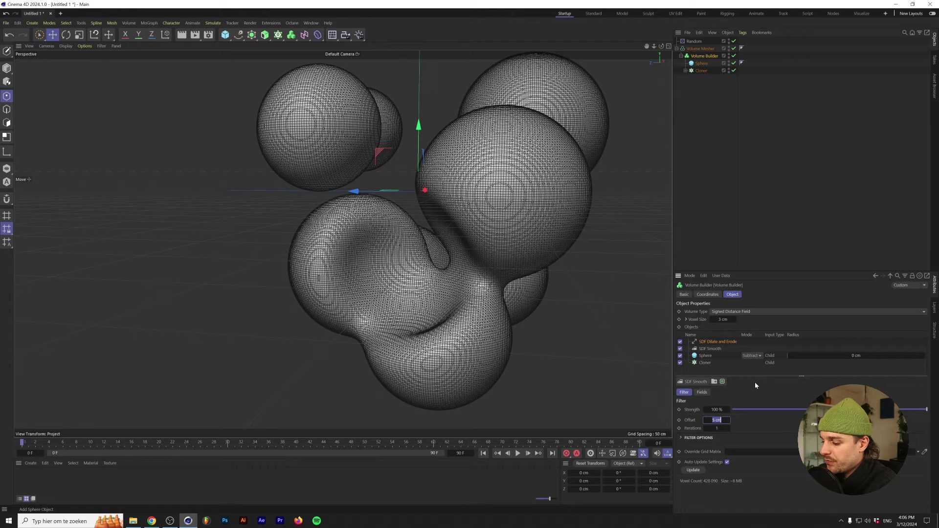
{"action": "type", "text": "15"}
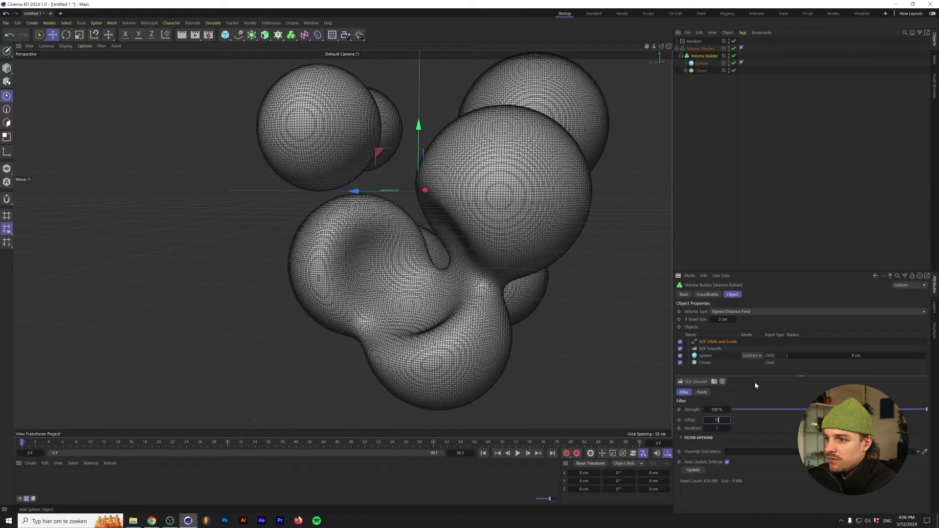
{"action": "key", "text": "Return"}
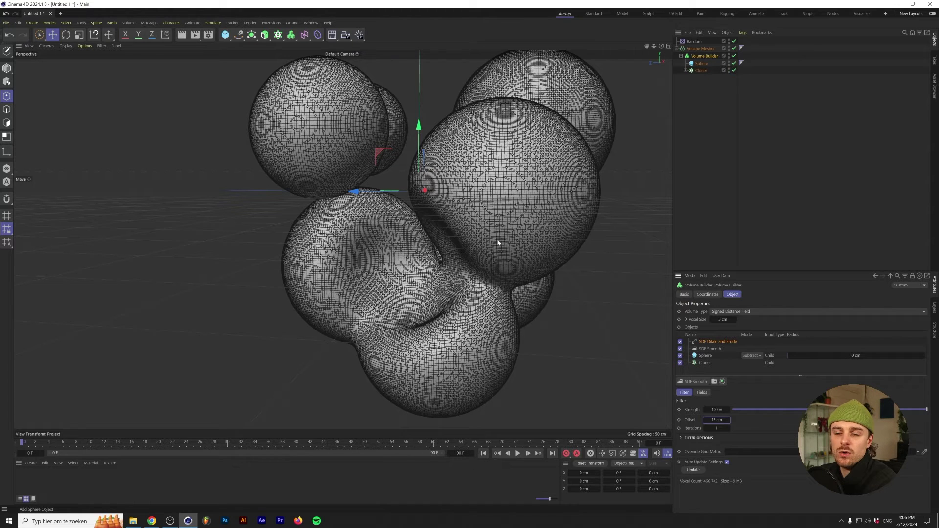
- Set the SDF Dilate and Erode offset to -10 cm and toggle the filter off and on to compare
{"action": "left_click", "coordinate": [716, 420]}
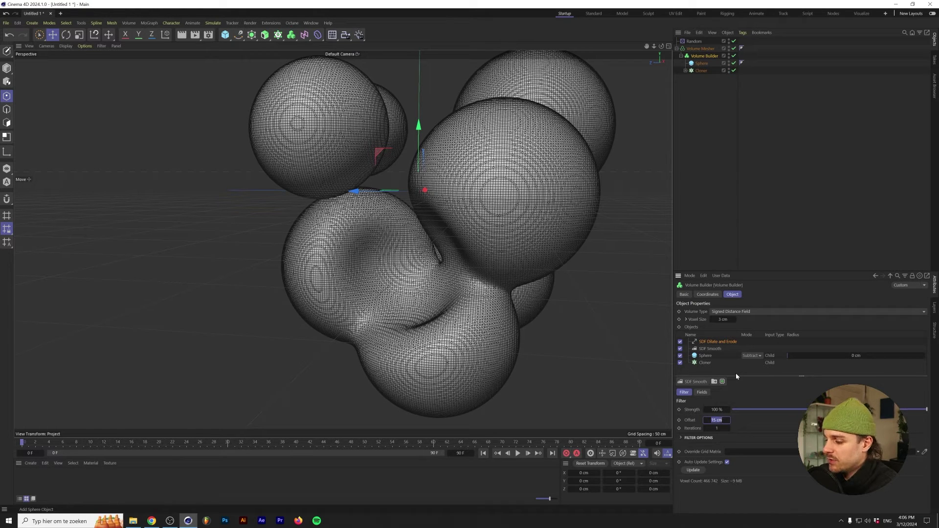
{"action": "type", "text": "-10"}
{"action": "key", "text": "Return"}
{"action": "left_click", "coordinate": [680, 342]}
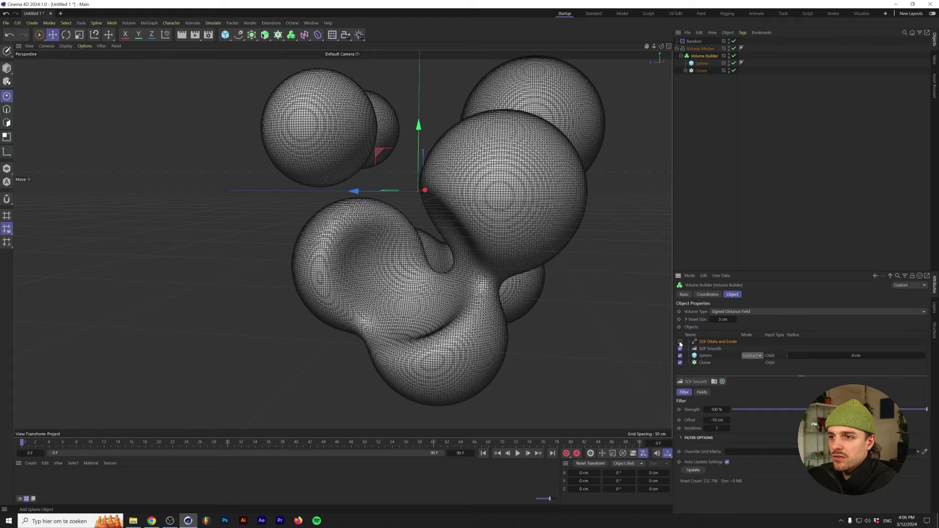
{"action": "left_click", "coordinate": [680, 342]}
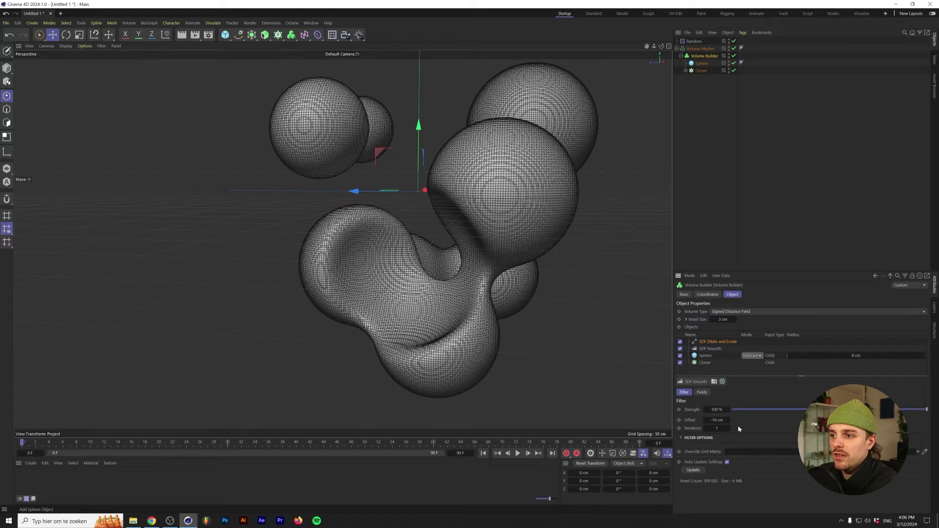
- Set the SDF Dilate and Erode filter's offset to -25 cm to erode the shape further
{"action": "double_click", "coordinate": [716, 420]}
{"action": "type", "text": "-"}
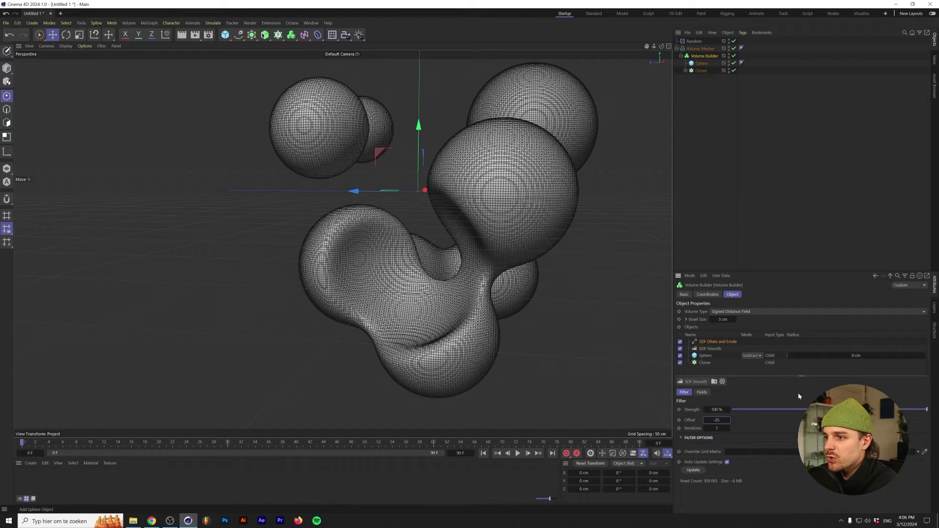
{"action": "type", "text": "25"}
{"action": "key", "text": "Return"}
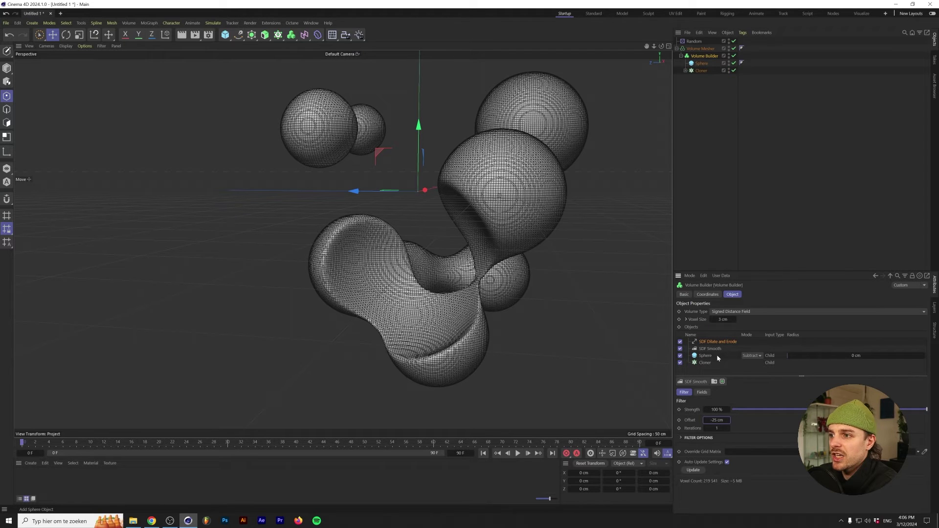
- View the SDF Dilate and Erode filter's field settings, and delete the filter from the Volume Builder
{"action": "left_click", "coordinate": [701, 392]}
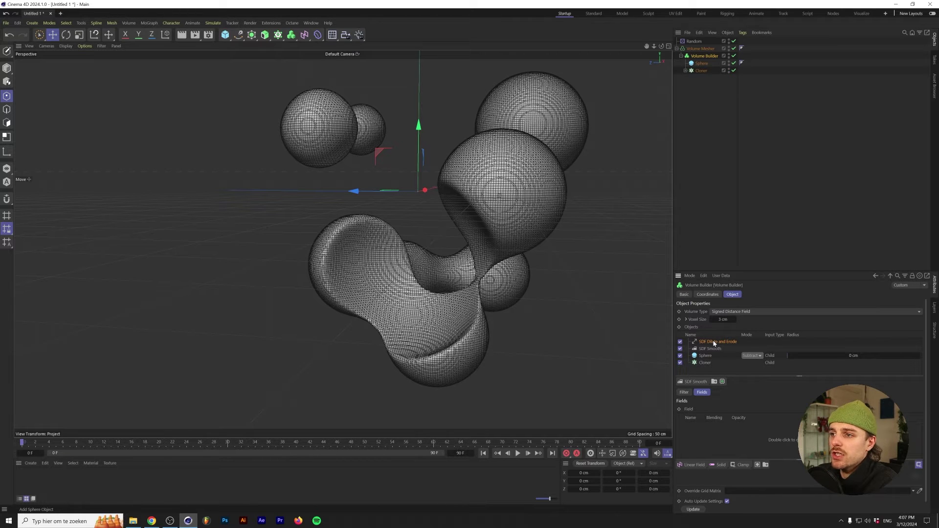
{"action": "key", "text": "Delete"}
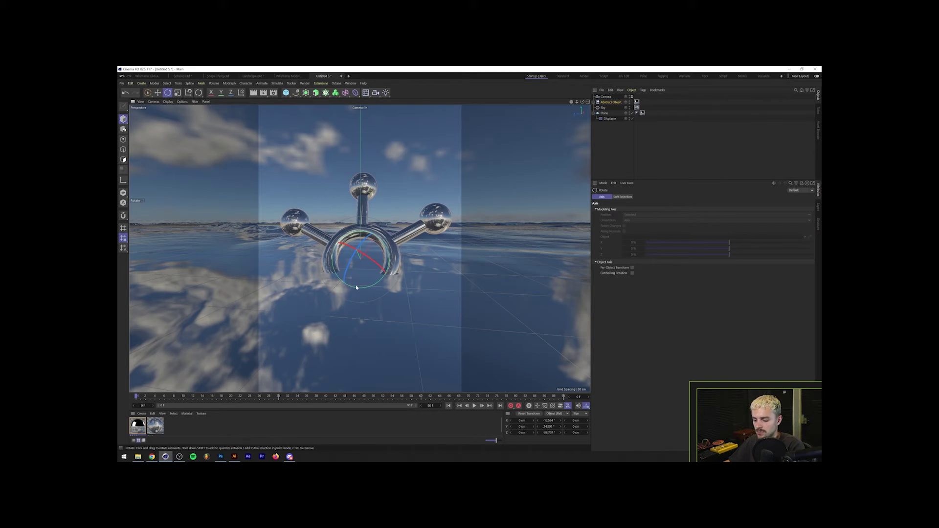
{"action": "key", "text": "e"}
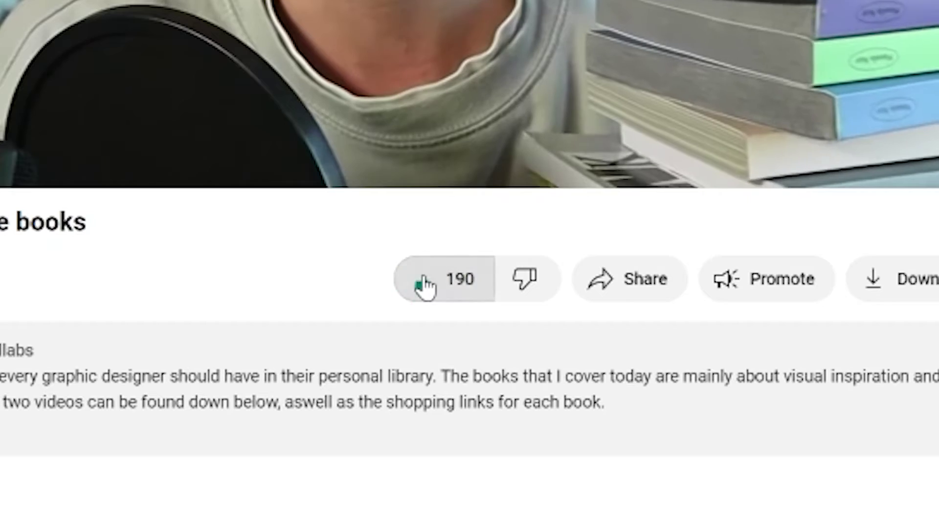
{"action": "left_click", "coordinate": [424, 284]}
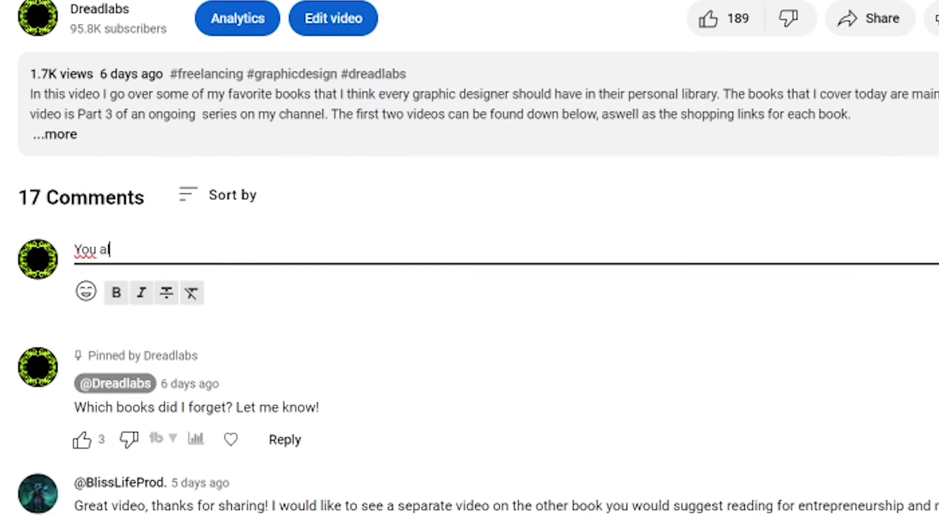
{"action": "type", "text": "ready  know how to comme"}
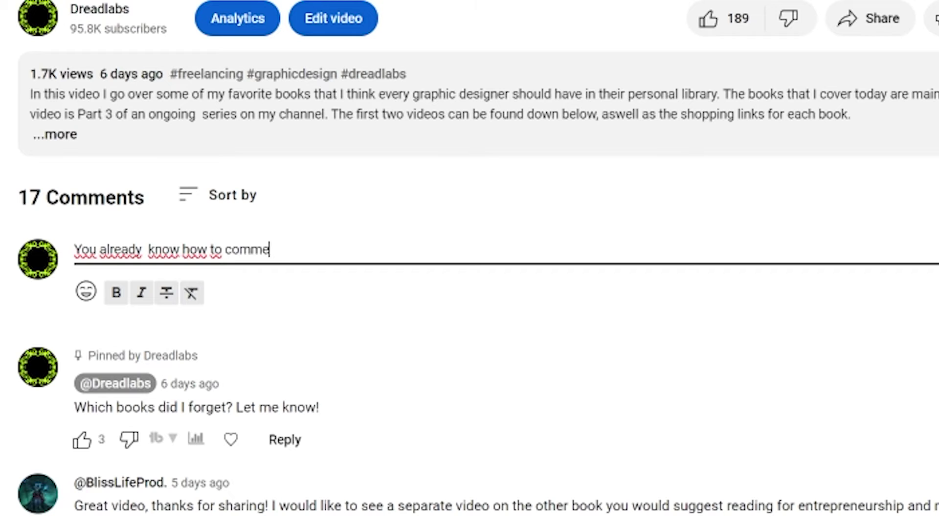
{"action": "type", "text": "nt on YouT"}
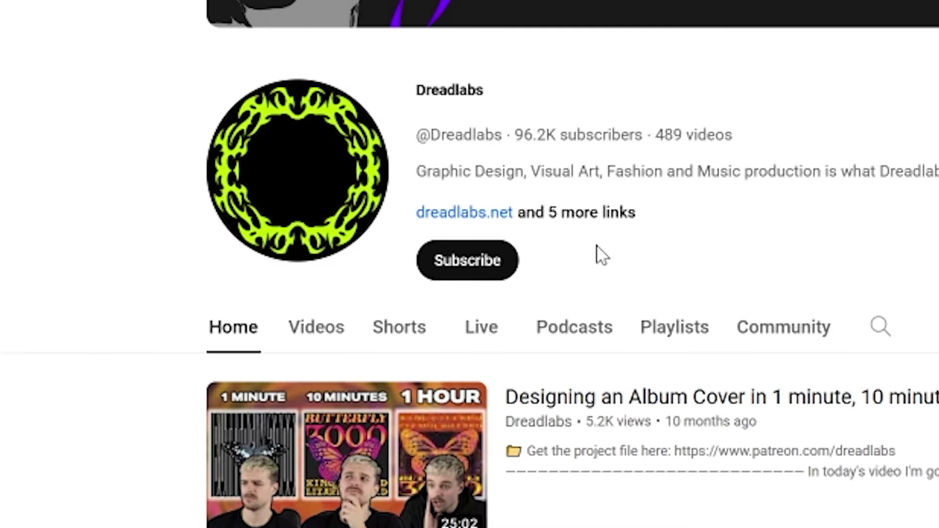
{"action": "left_click", "coordinate": [438, 267]}
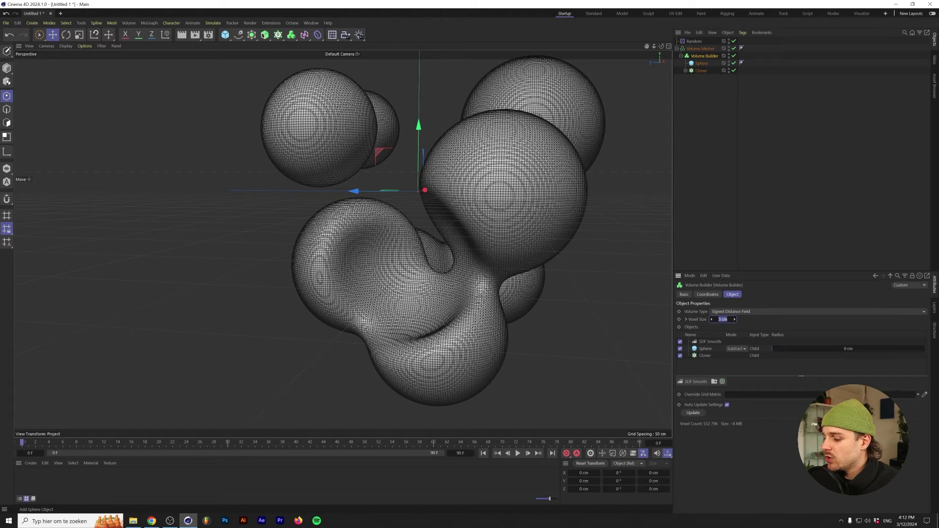
- Set the Volume Builder's voxel size to 0.1 cm
{"action": "type", "text": ".1"}
{"action": "key", "text": "Return"}
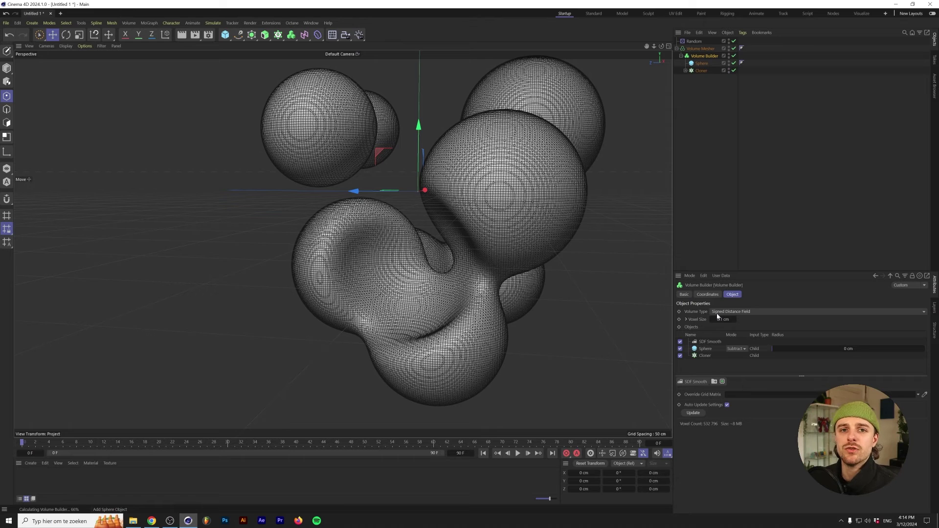
- Add a Remesh generator as the parent of the Volume Mesher
{"action": "left_click", "coordinate": [701, 49]}
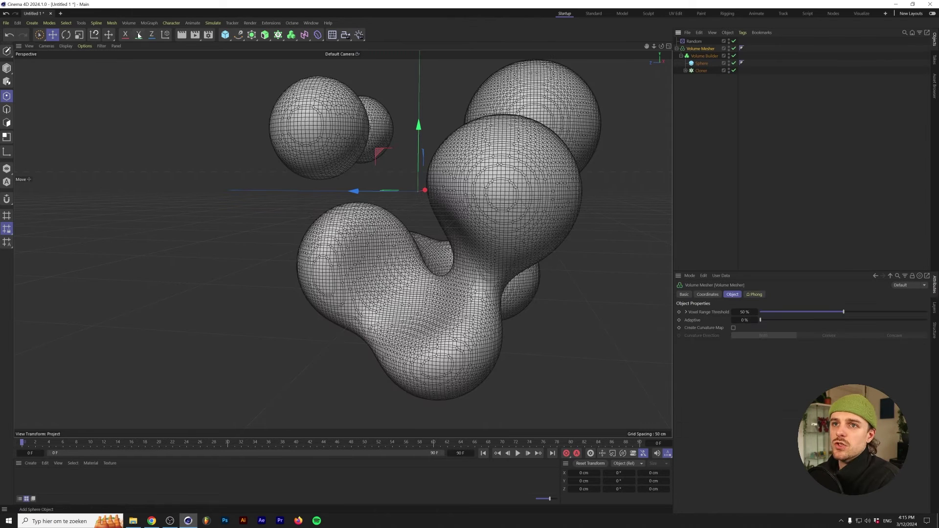
{"action": "left_click", "coordinate": [256, 37]}
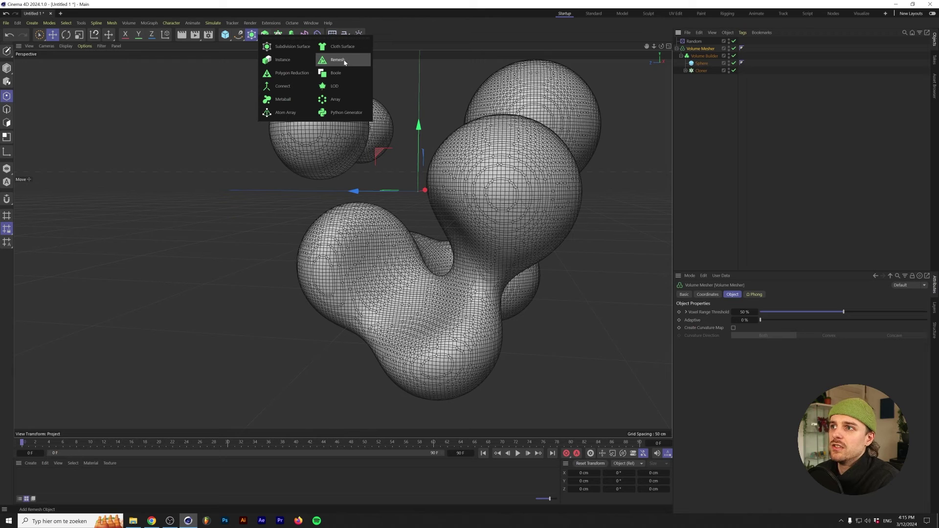
{"action": "key", "text": "Escape"}
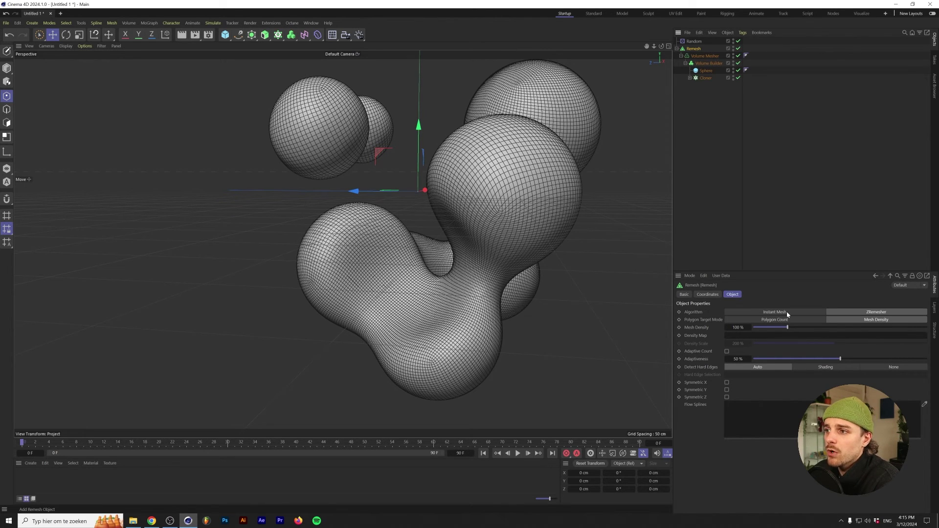
- Create a separate polygon copy of the Remesh result with Current State to Object
{"action": "right_click", "coordinate": [692, 49]}
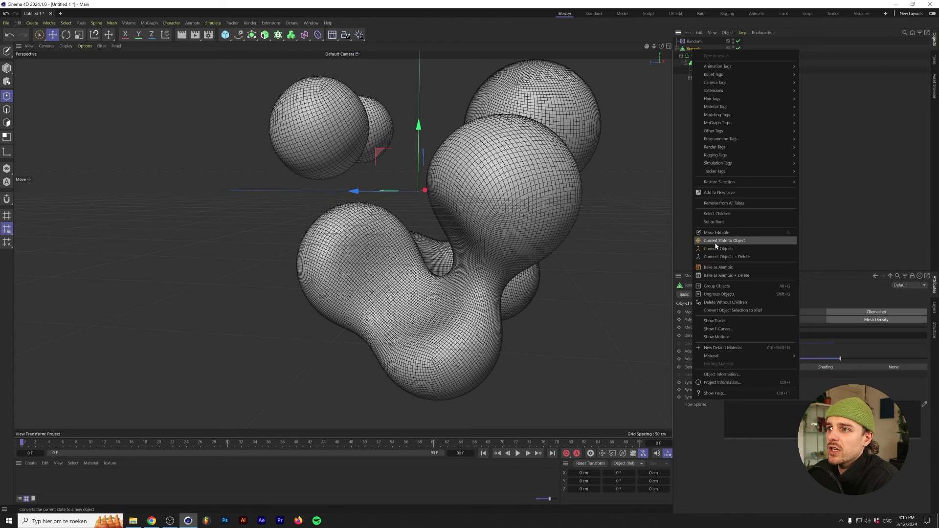
{"action": "left_click", "coordinate": [729, 242]}
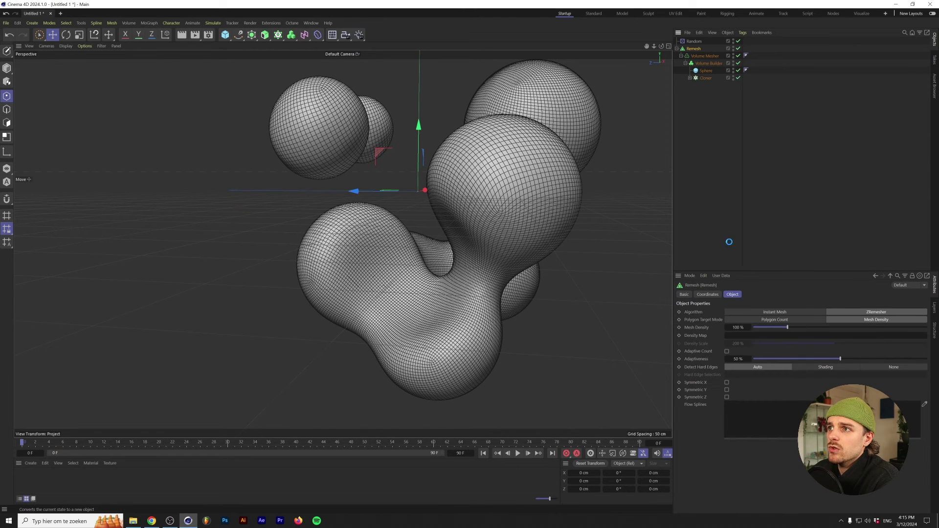
- Move the polygon copy of the Remesh about 513 cm along Z in model mode, and delete it
{"action": "left_click", "coordinate": [692, 85]}
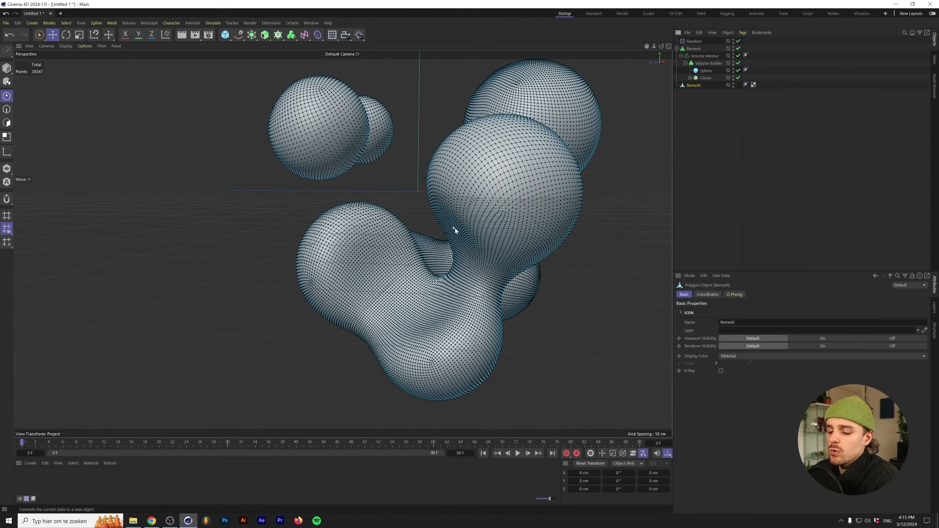
{"action": "left_click", "coordinate": [6, 68]}
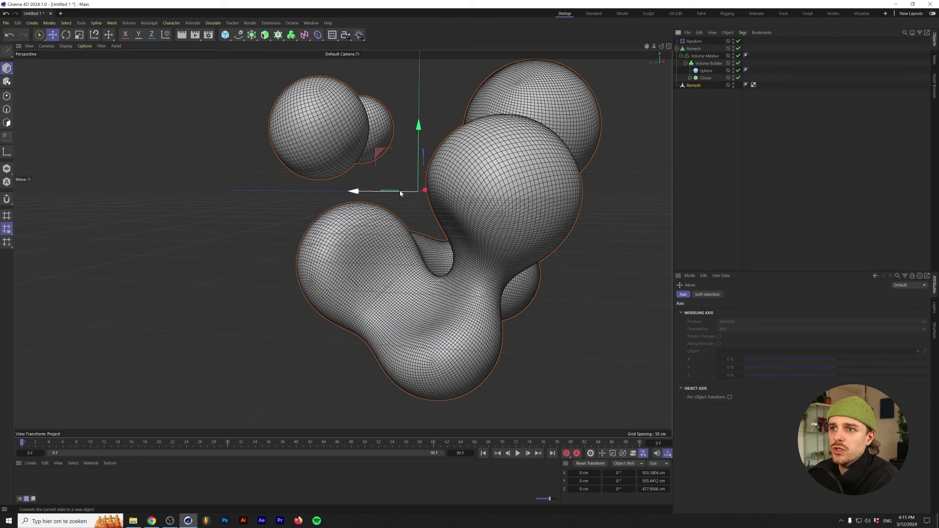
{"action": "left_click_drag", "start_coordinate": [361, 190], "coordinate": [103, 167]}
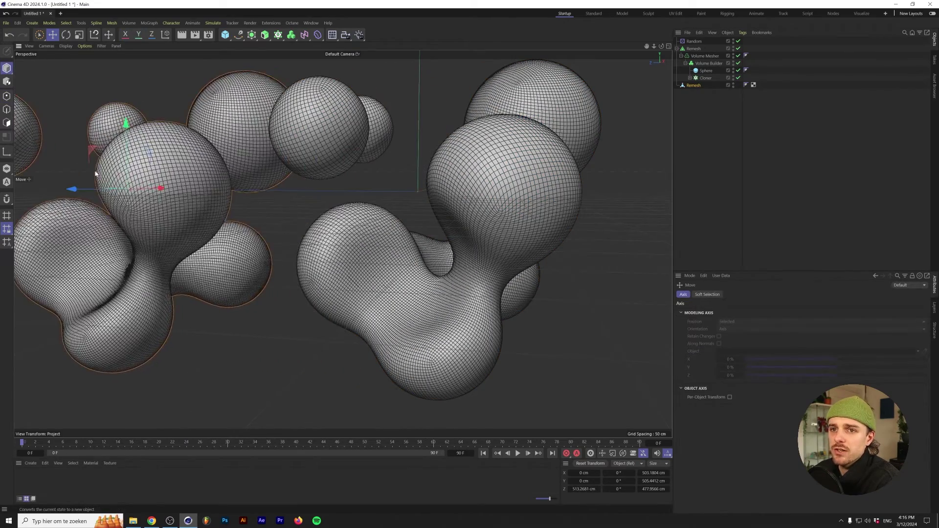
{"action": "key", "text": "Delete"}
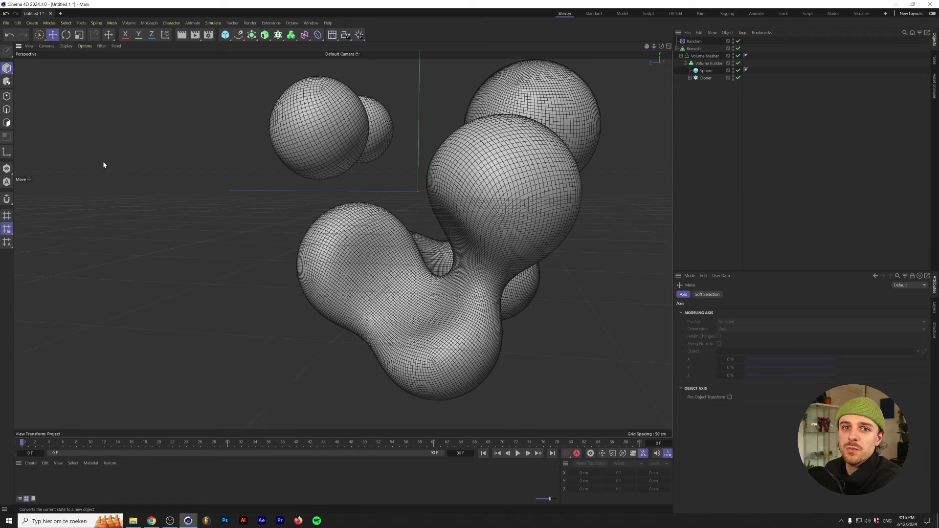